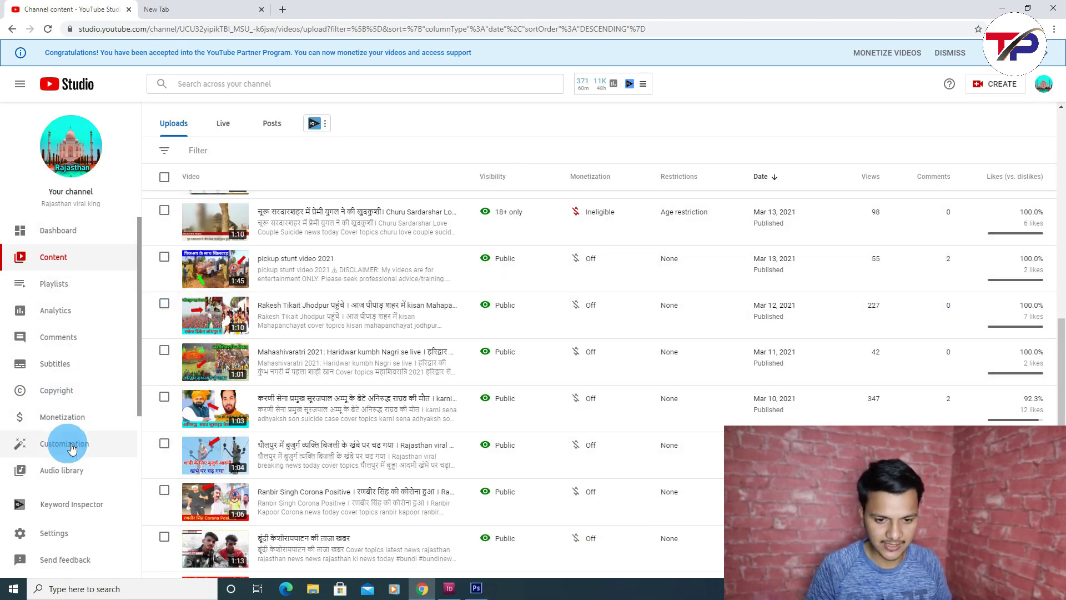
# Step: Start the Supers setup in the channel's monetization settings to bring up the Paid Features agreement
pyautogui.click(79, 425)
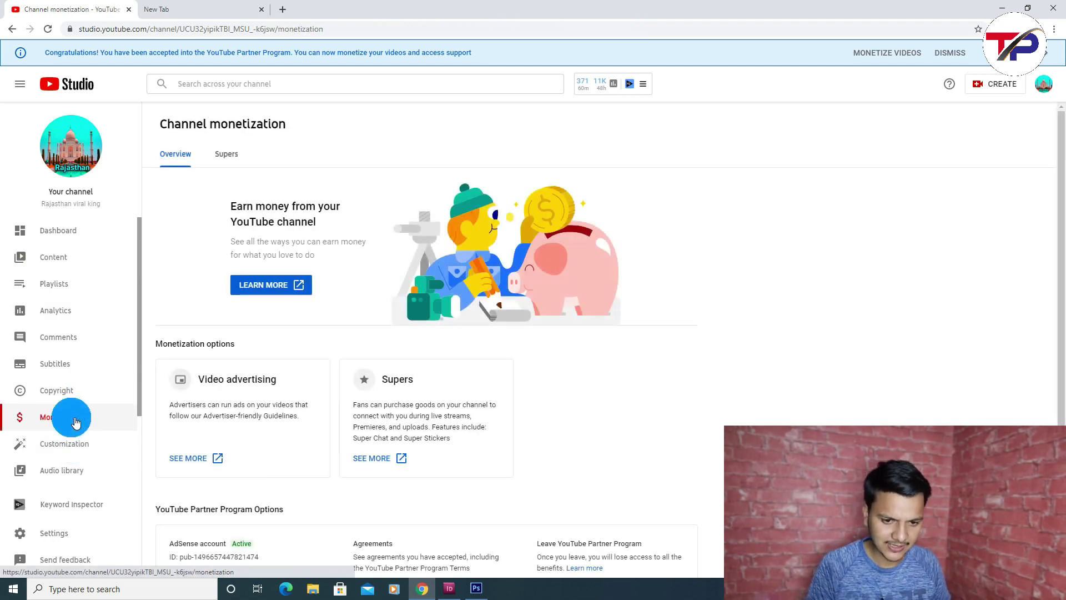
pyautogui.click(237, 160)
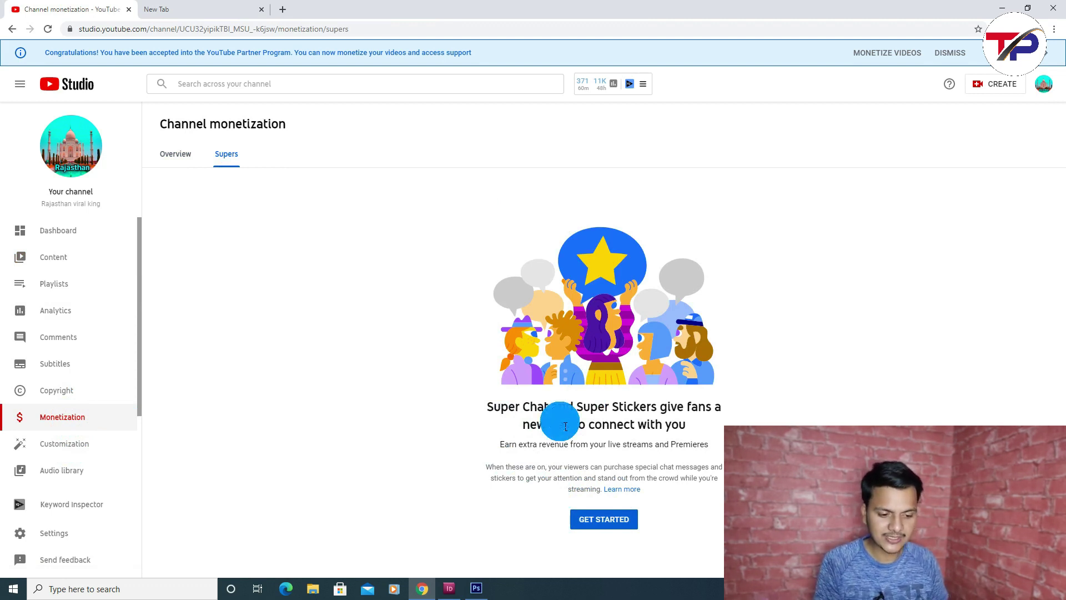
pyautogui.click(604, 527)
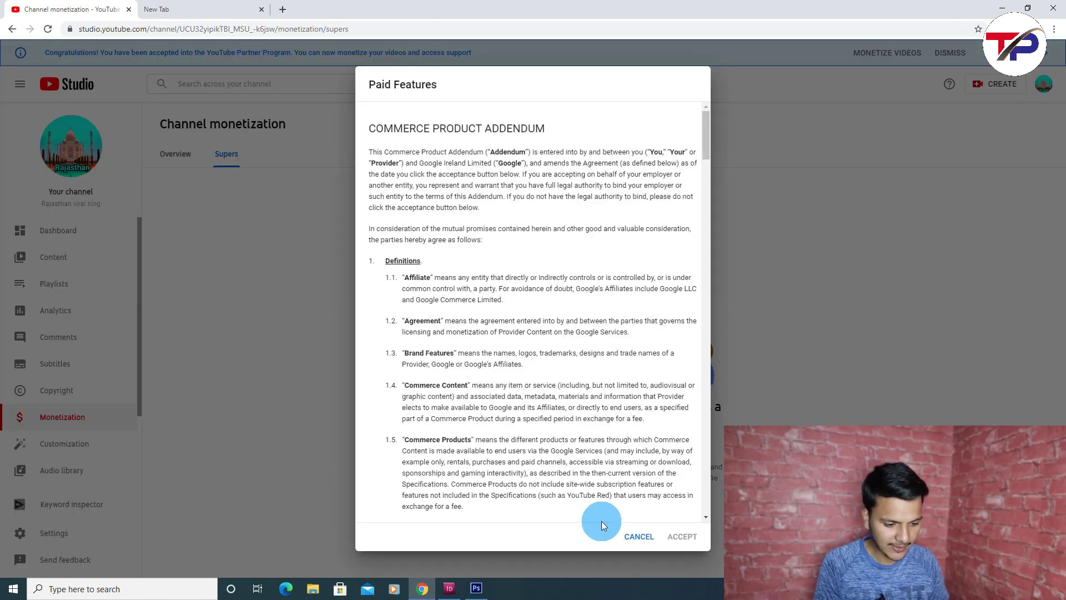
# Step: Mark the Commerce Product Addendum as read and understood and enter the account holder's full name
pyautogui.scroll(-20, 605, 499)
pyautogui.scroll(-20, 571, 483)
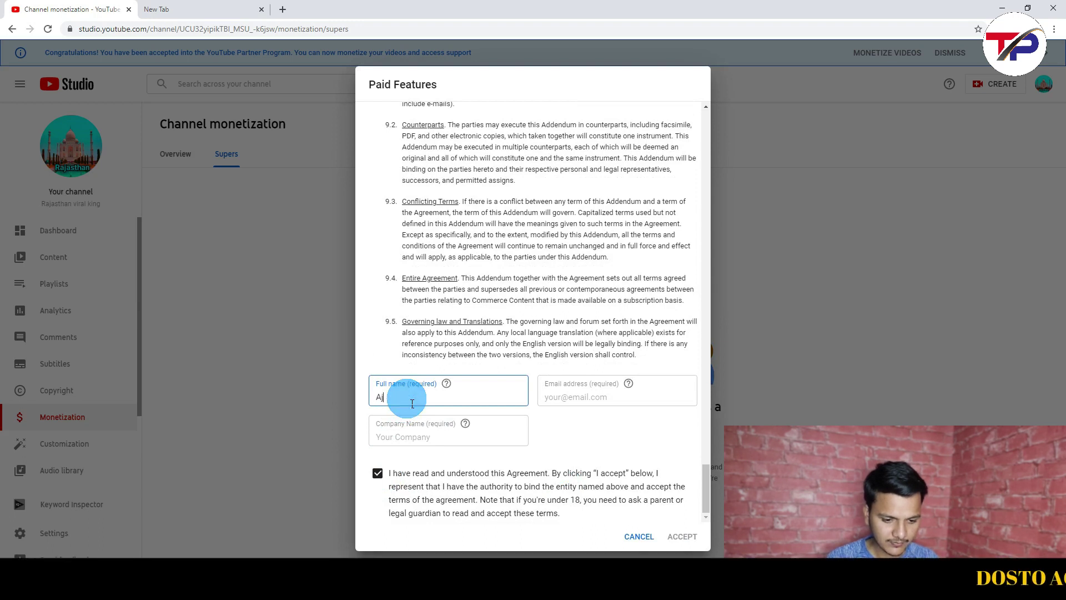
pyautogui.write('Singh')
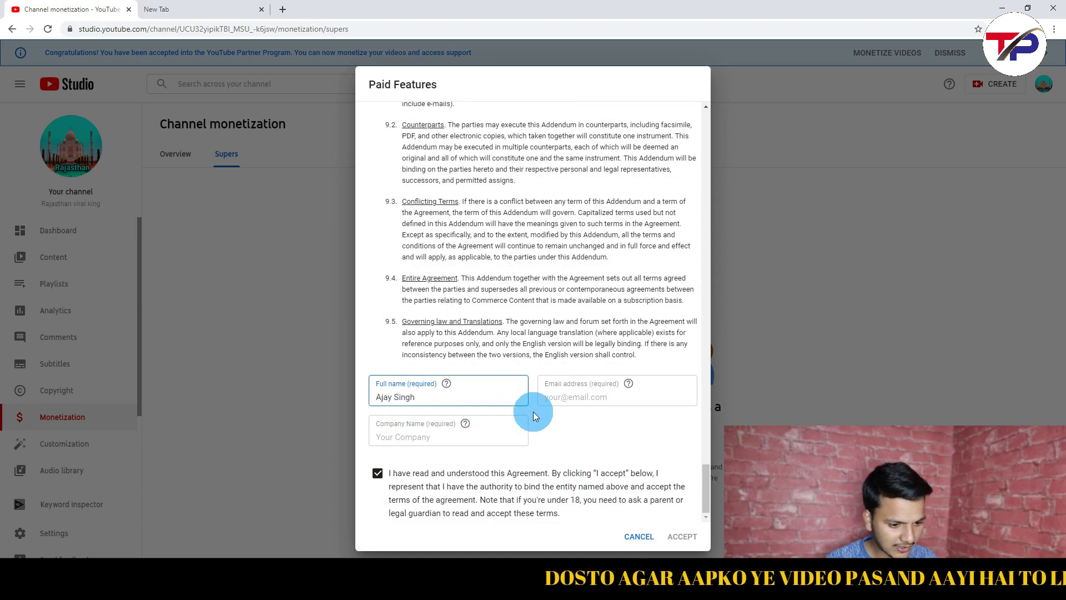
pyautogui.click(557, 404)
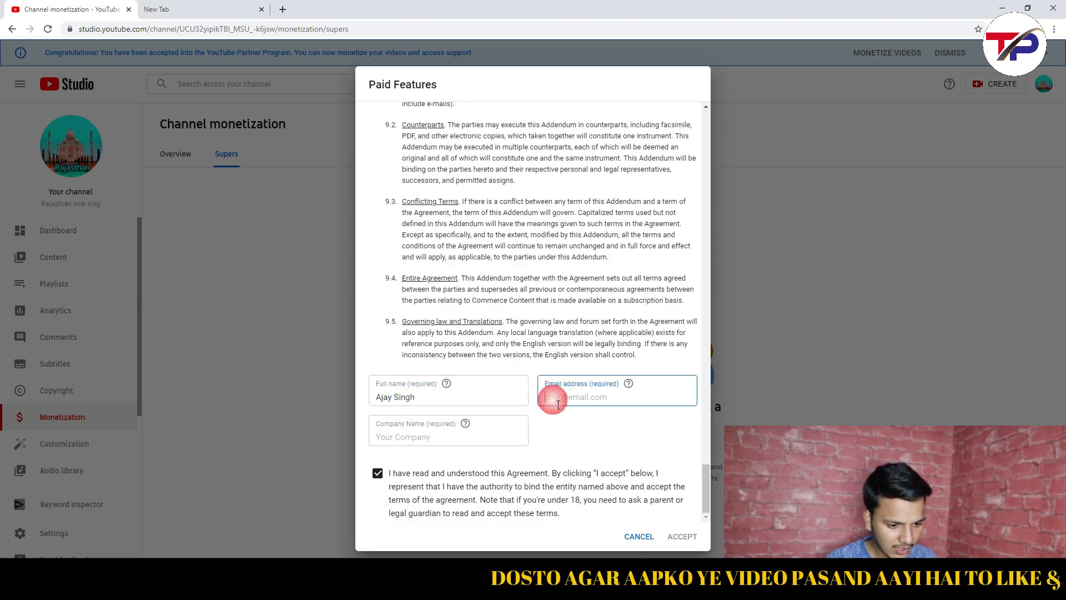
# Step: Copy the e-mail address of the Rajasthan viral king channel from the list of accounts
pyautogui.click(1052, 87)
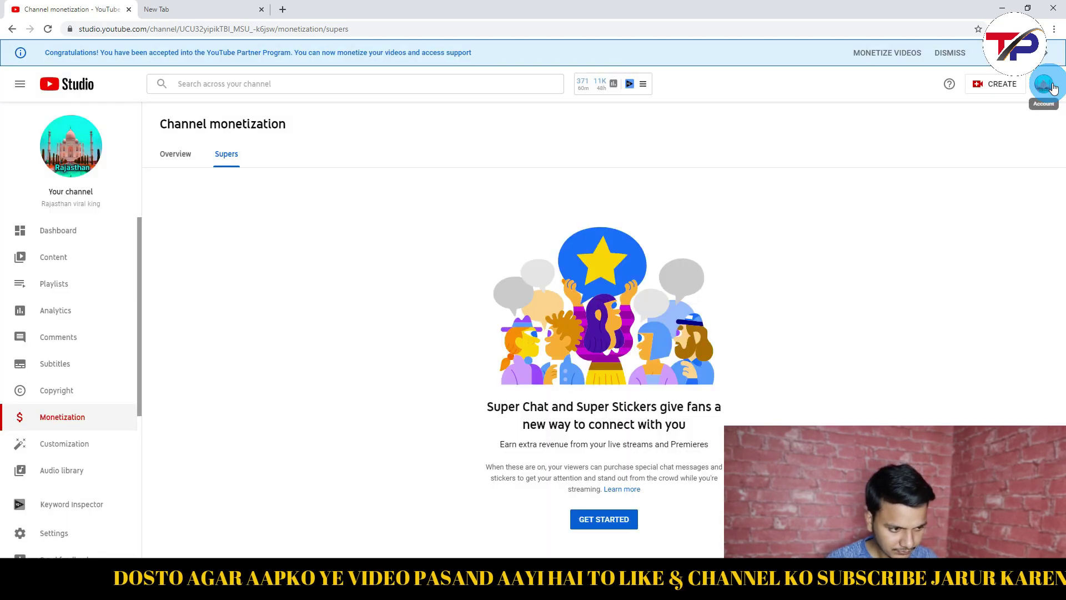
pyautogui.click(1052, 88)
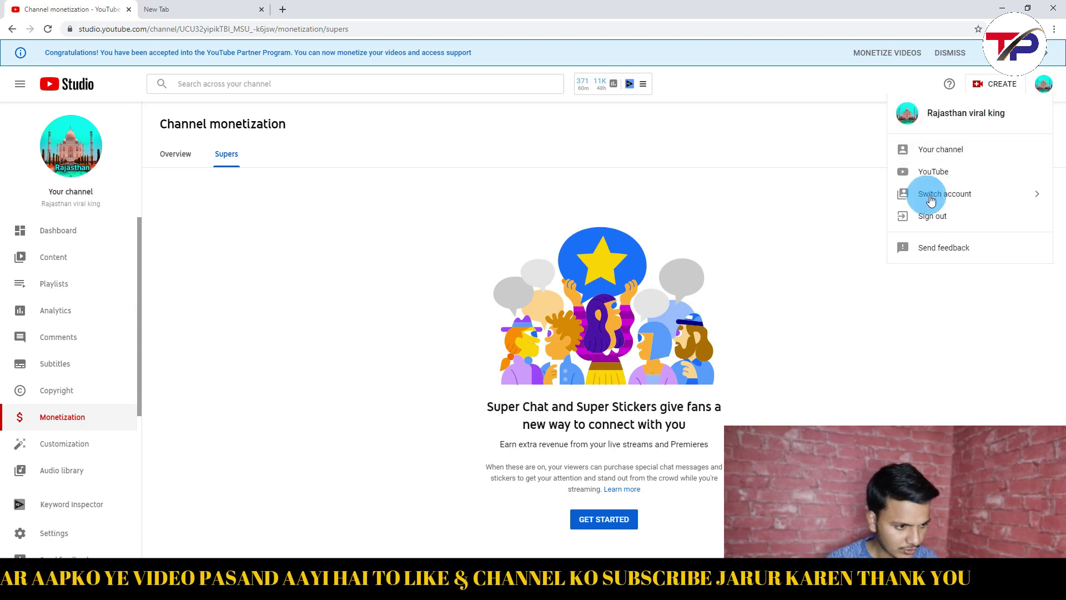
pyautogui.click(976, 197)
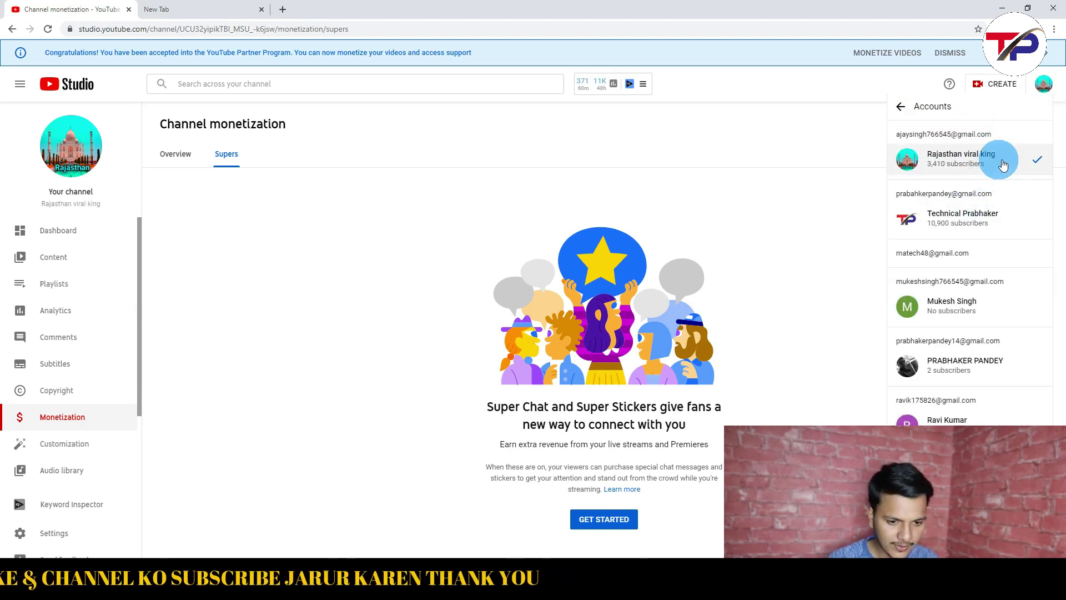
pyautogui.moveTo(995, 141); pyautogui.dragTo(895, 136)
pyautogui.hotkey('ctrl', 'c')
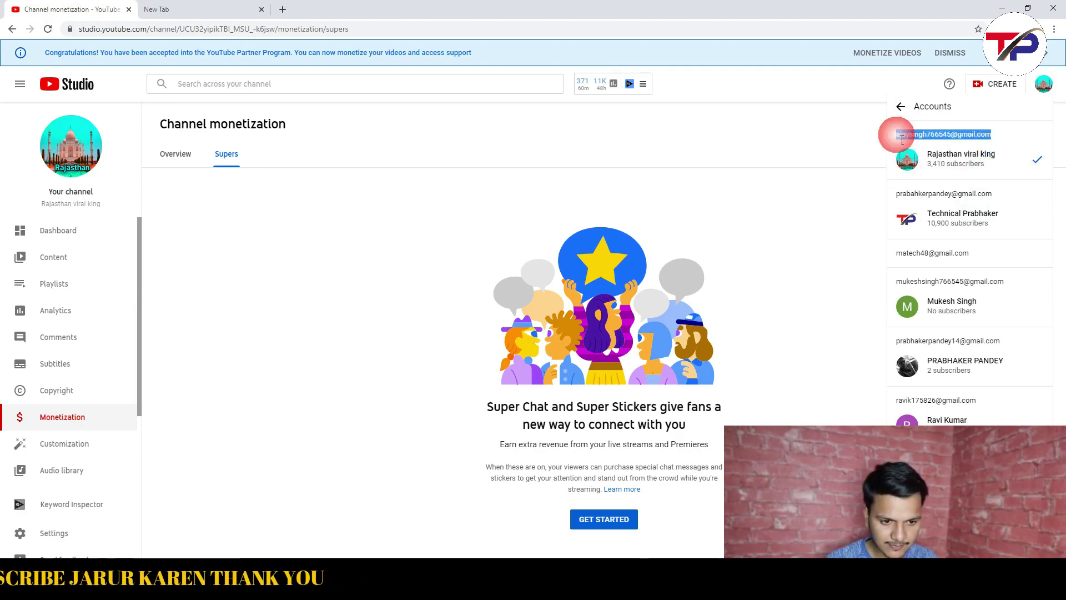
pyautogui.click(534, 187)
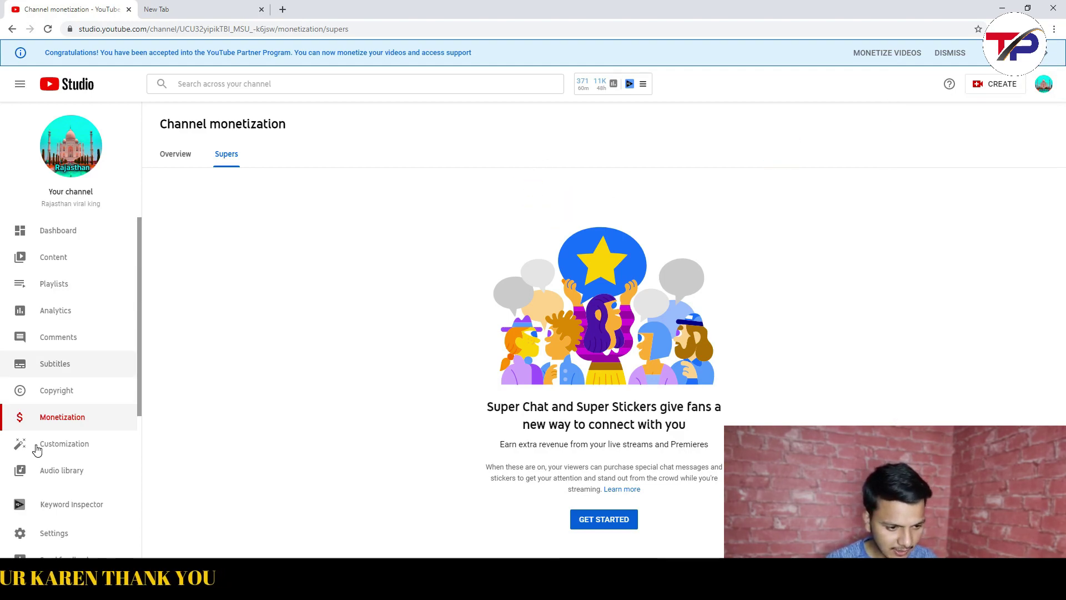
# Step: Reopen the Paid Features agreement and paste the copied e-mail address into its required e-mail field
pyautogui.click(608, 519)
pyautogui.scroll(-20, 529, 436)
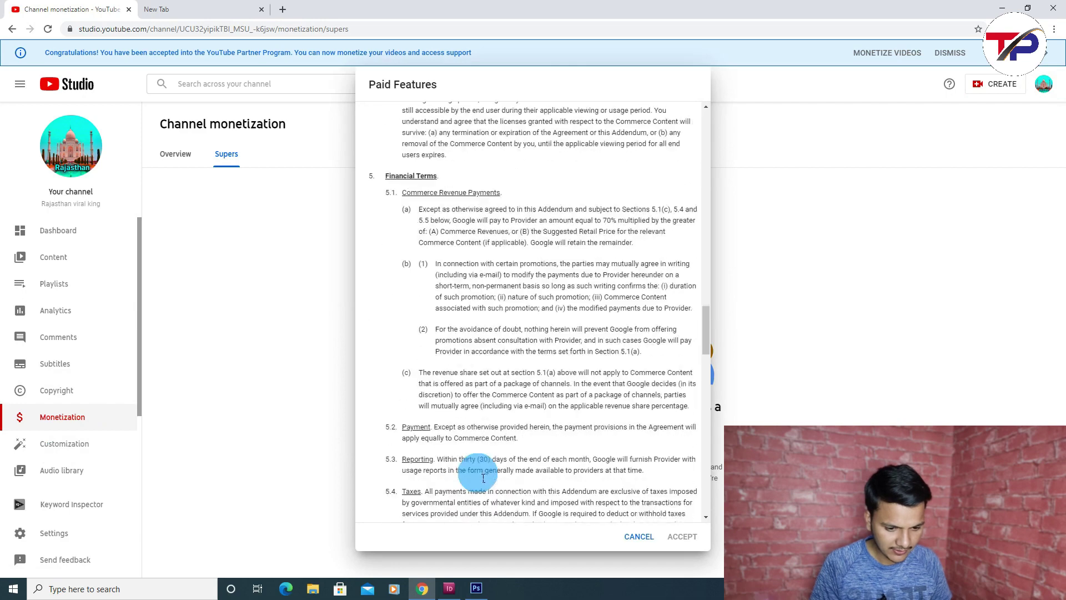
pyautogui.scroll(-15, 483, 478)
pyautogui.click(422, 486)
pyautogui.click(555, 402)
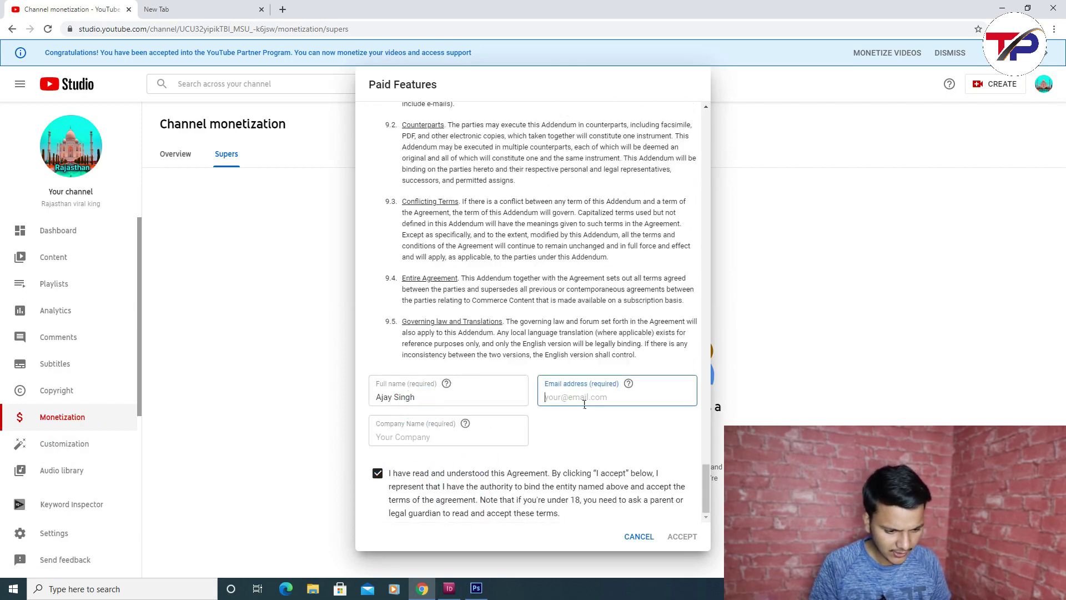
pyautogui.hotkey('ctrl', 'v')
# Step: Enter Rajasthan viral king as the company name and accept the Paid Features agreement
pyautogui.click(431, 448)
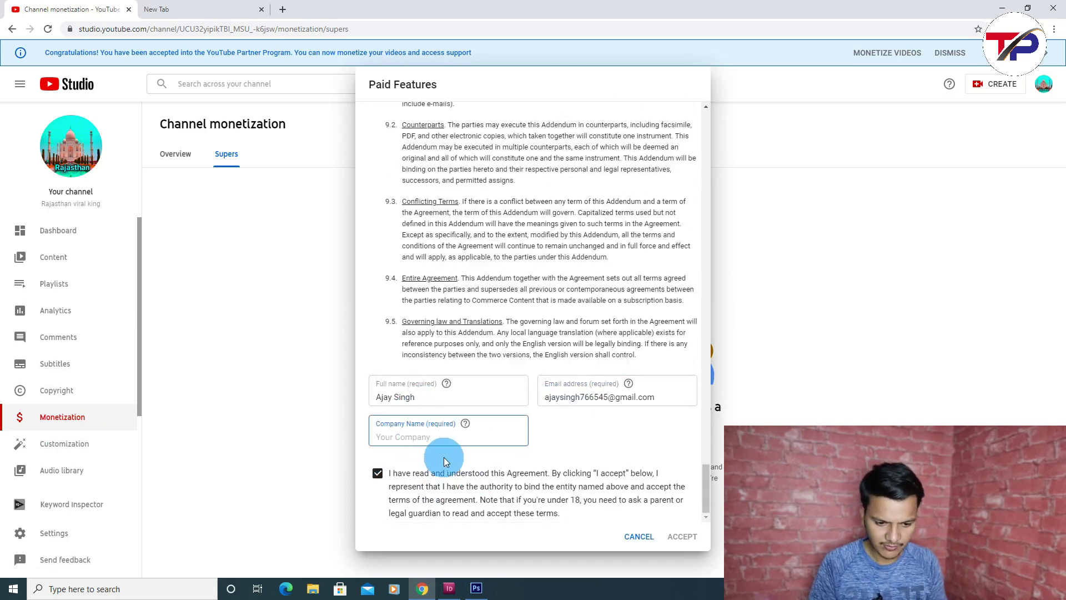
pyautogui.write('Rajasthan viral king')
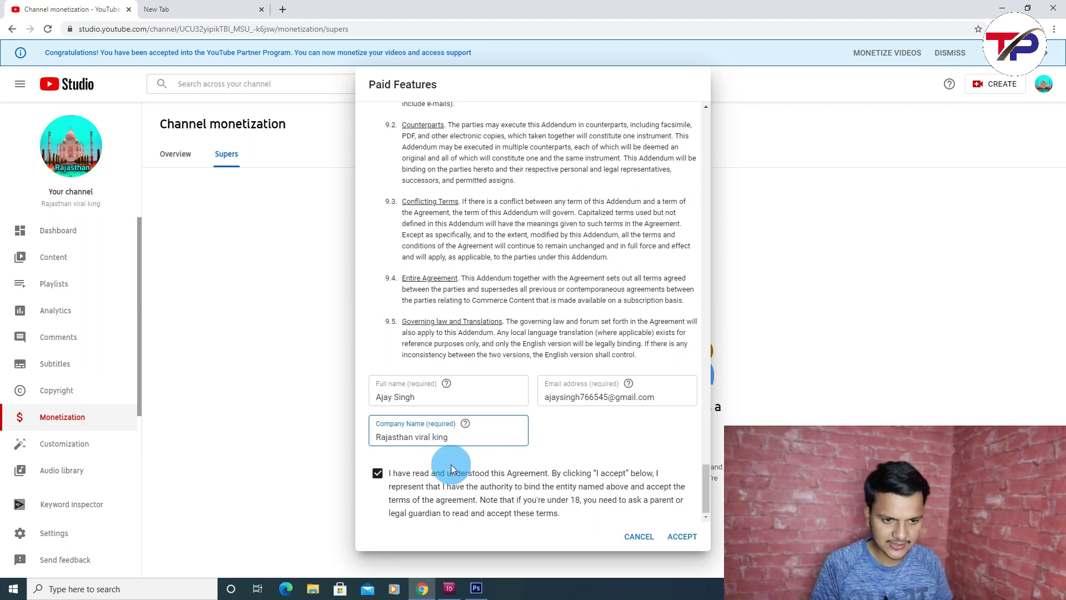
pyautogui.click(681, 526)
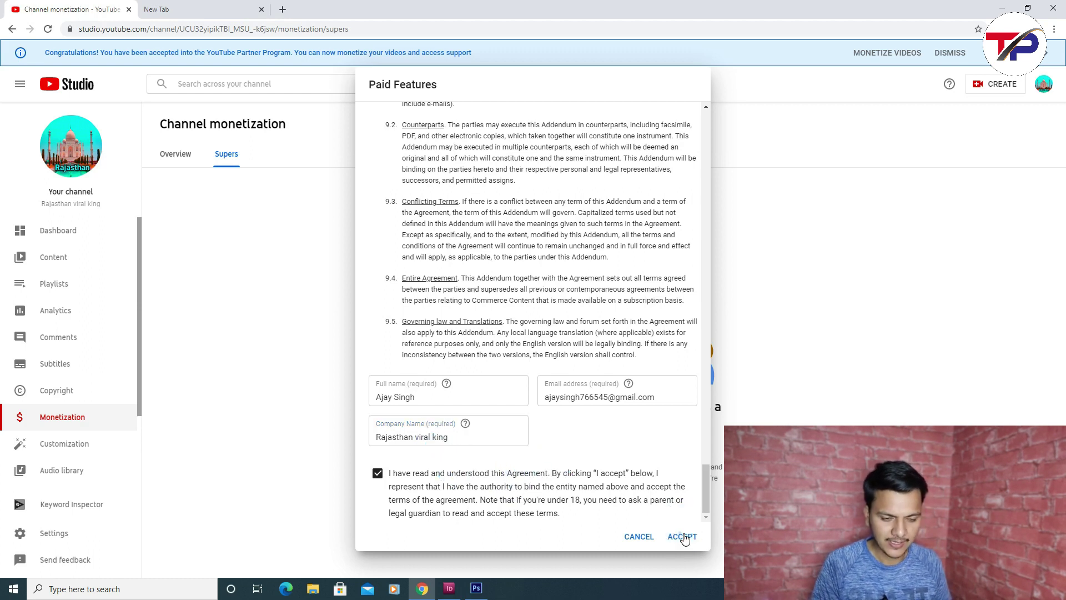
pyautogui.click(581, 376)
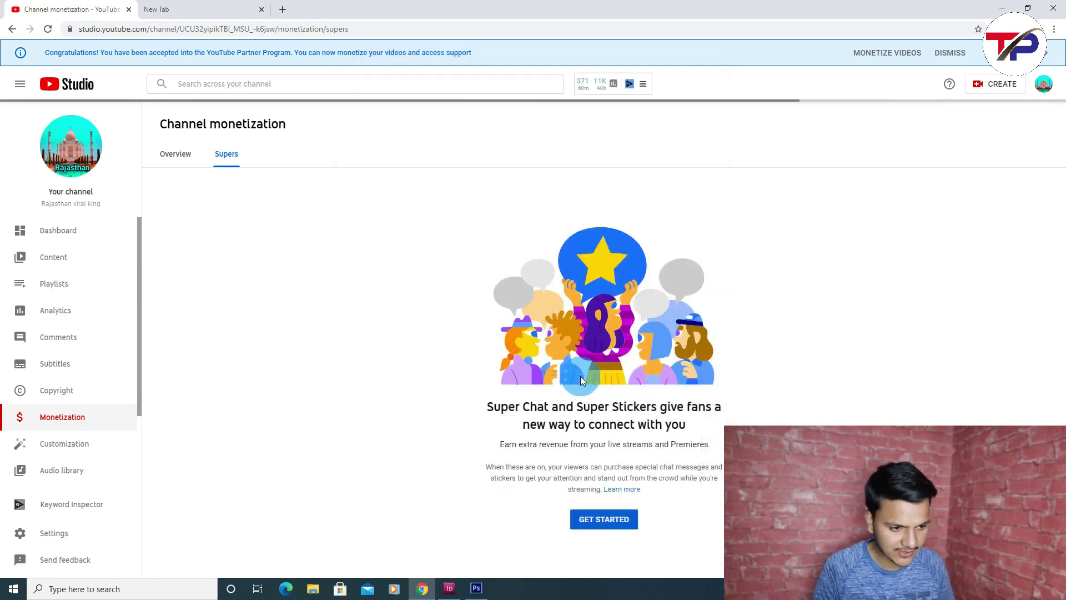
pyautogui.click(581, 375)
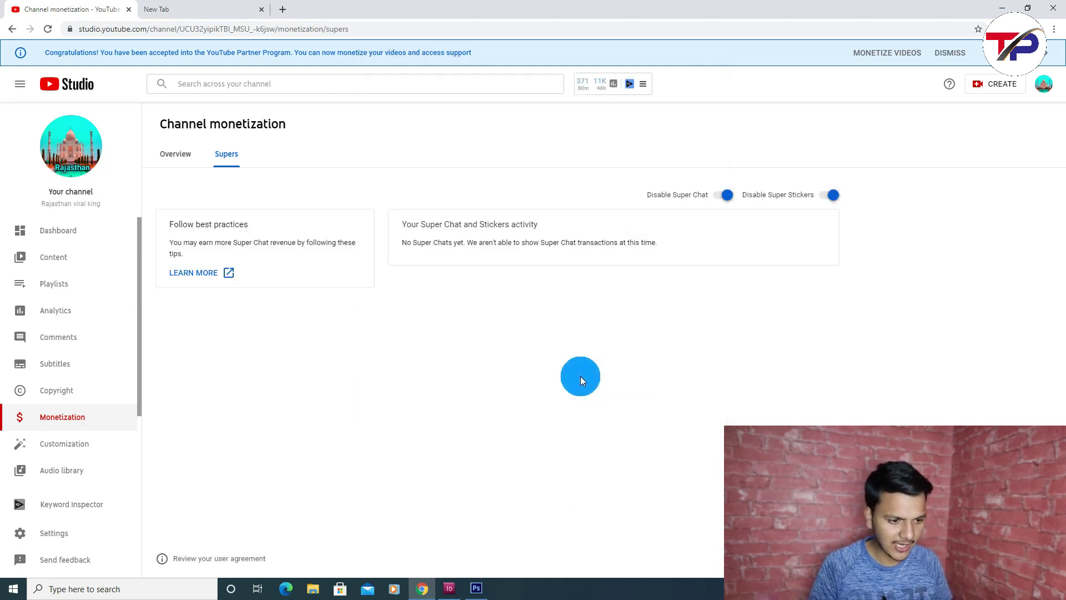
# Step: View the turn-off confirmations for Super Chat and Super Stickers, dismissing each one
pyautogui.click(713, 199)
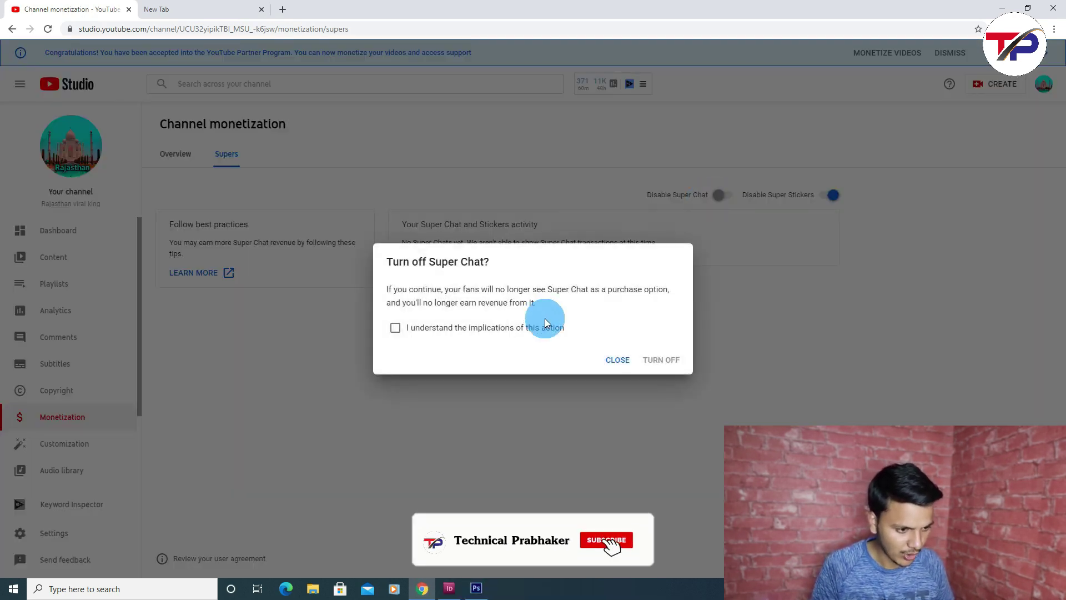
pyautogui.click(617, 360)
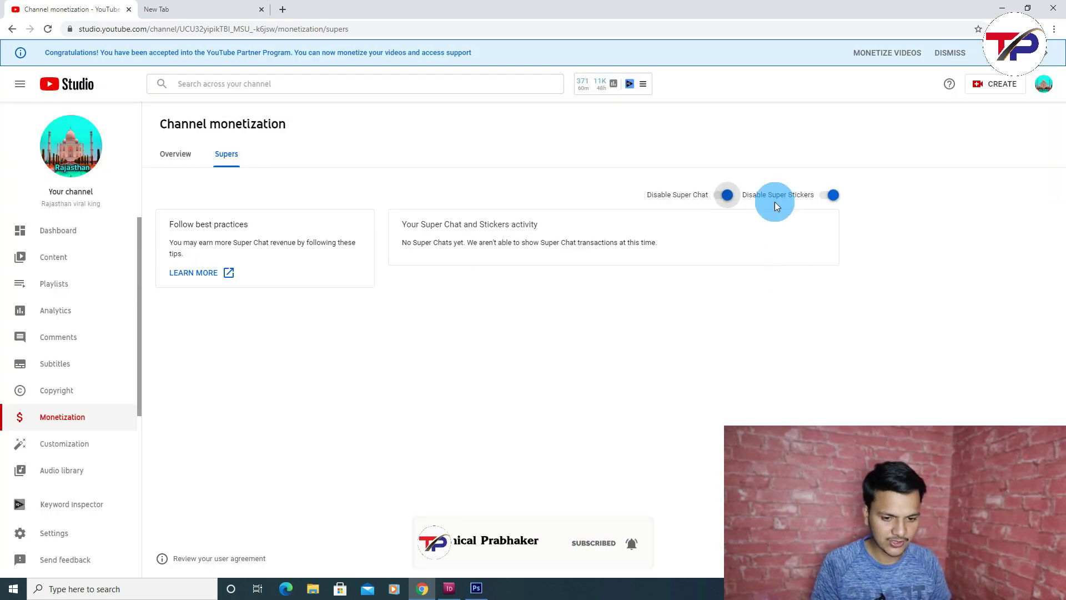
pyautogui.click(820, 198)
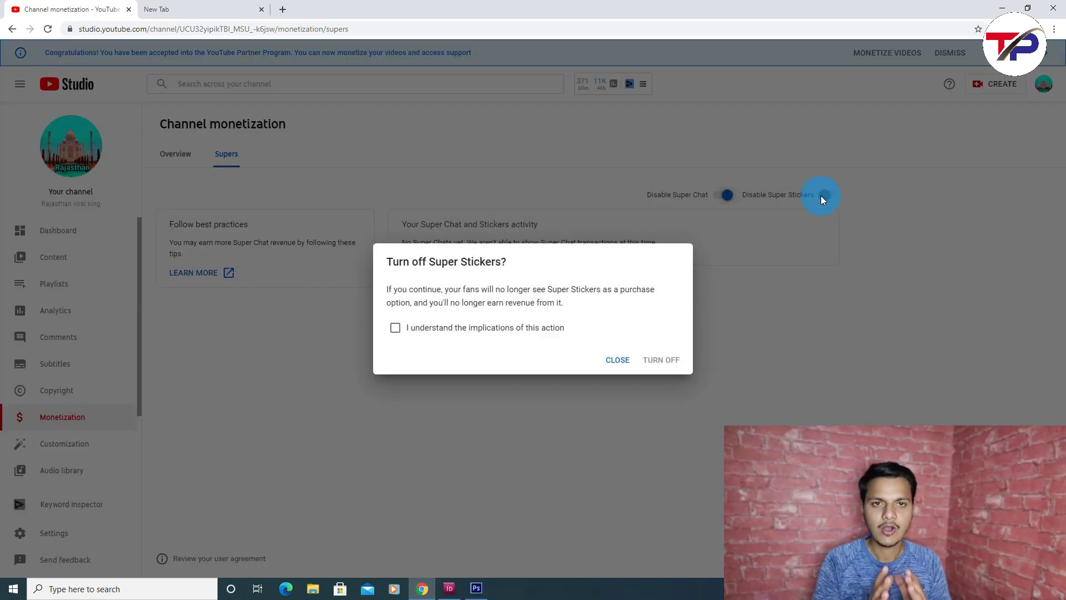
pyautogui.click(618, 361)
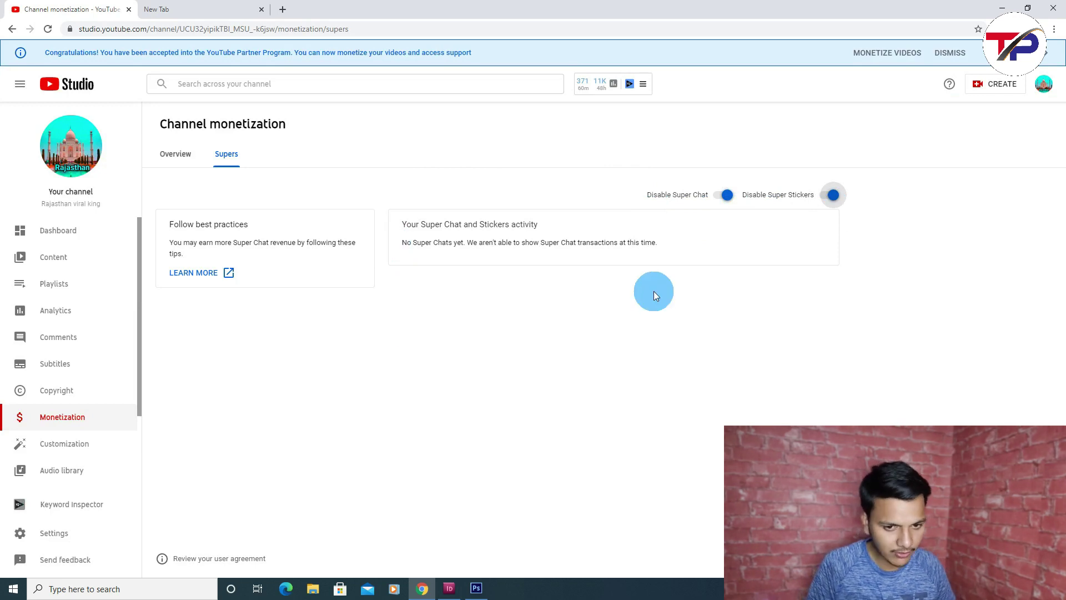
# Step: Filter the channel's uploaded videos by monetization status to list only those not monetized
pyautogui.click(71, 268)
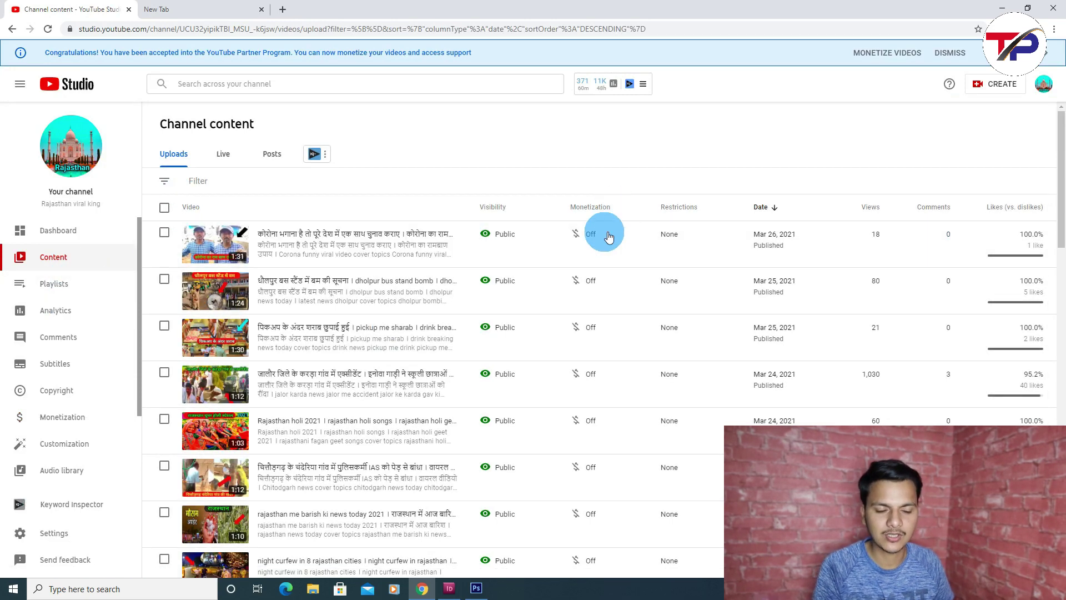
pyautogui.moveTo(608, 232)
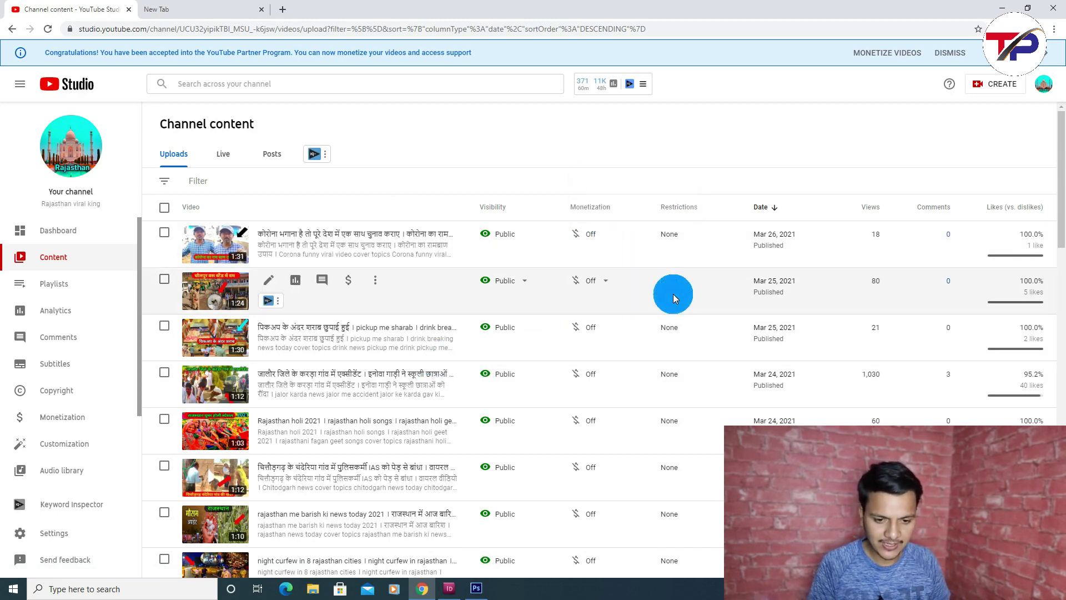
pyautogui.click(209, 181)
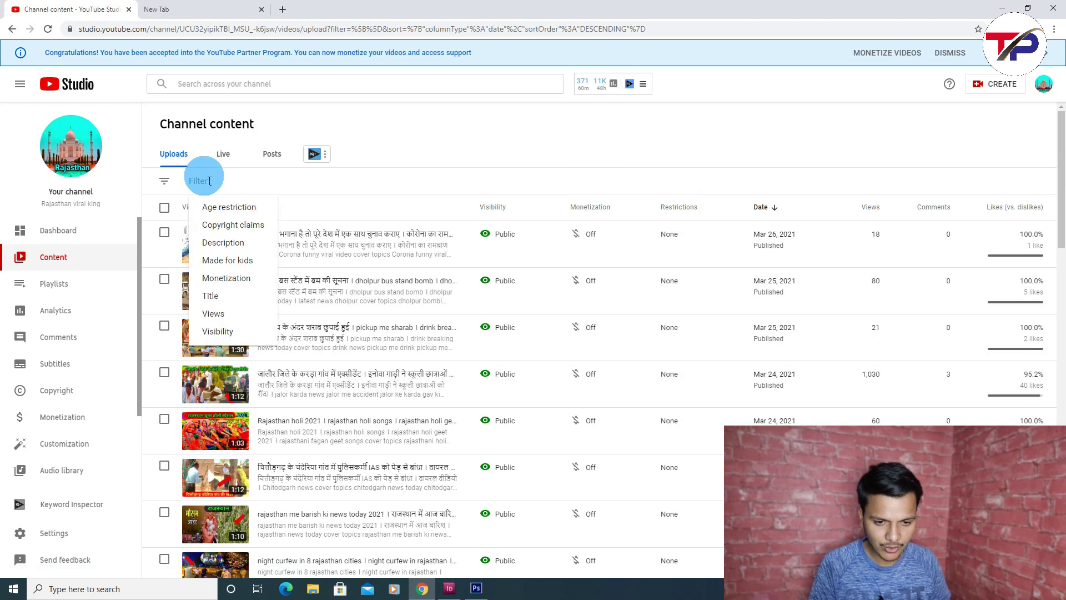
pyautogui.click(225, 278)
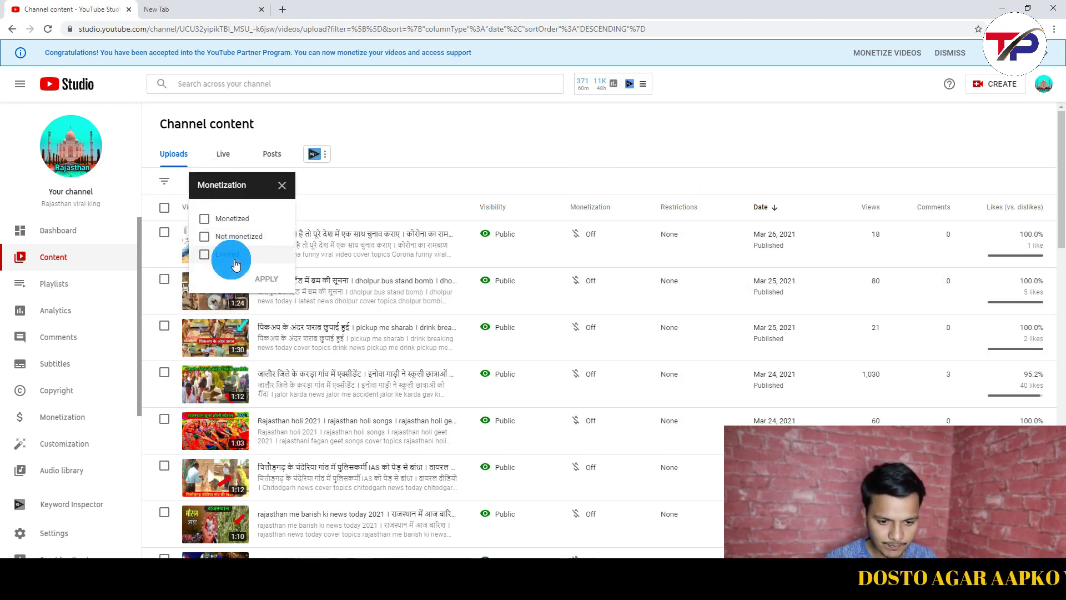
pyautogui.click(236, 239)
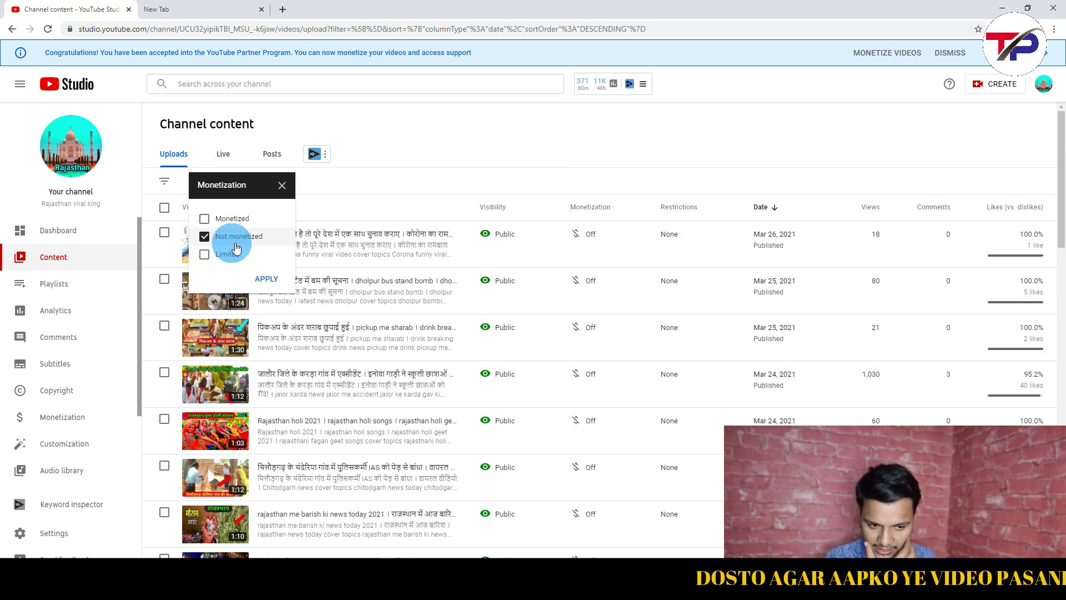
pyautogui.click(264, 280)
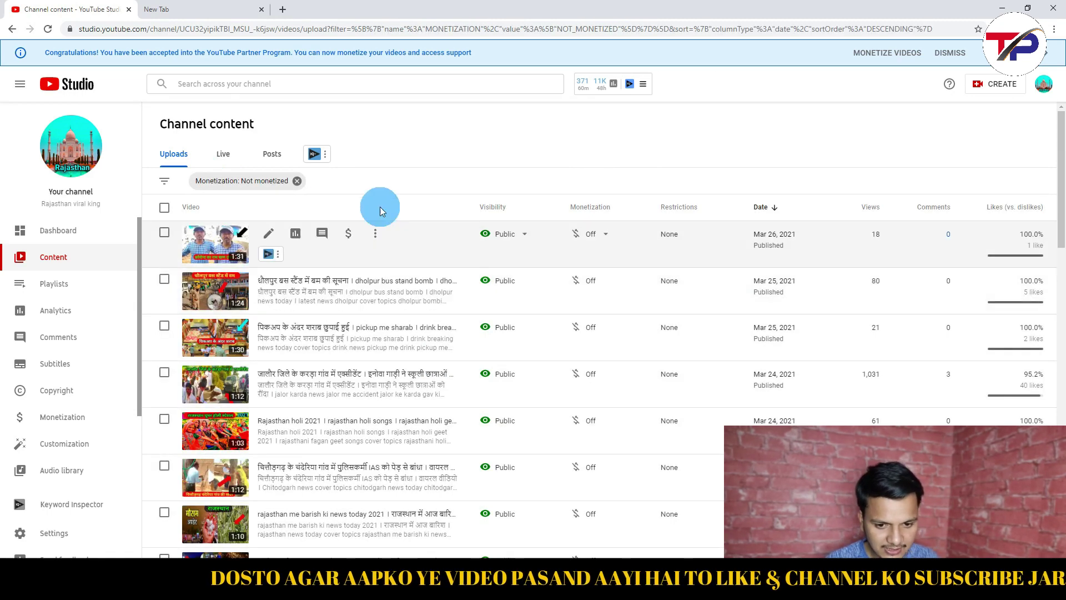
# Step: Bulk-edit all videos listed on the page to set monetization to On, acknowledging the implications and confirming the update
pyautogui.click(169, 211)
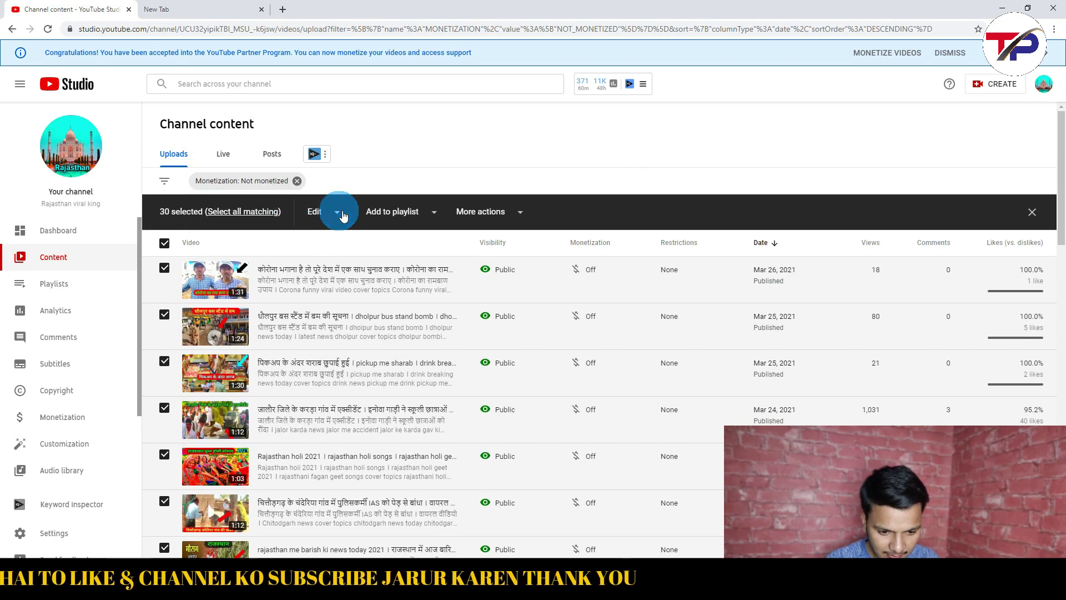
pyautogui.click(340, 213)
pyautogui.click(342, 216)
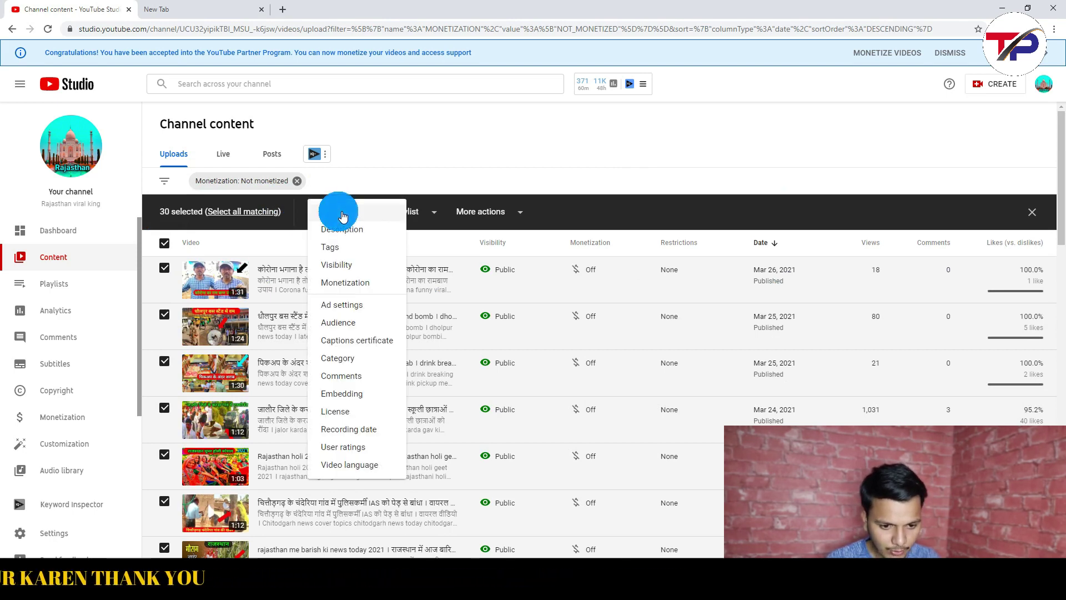
pyautogui.click(344, 282)
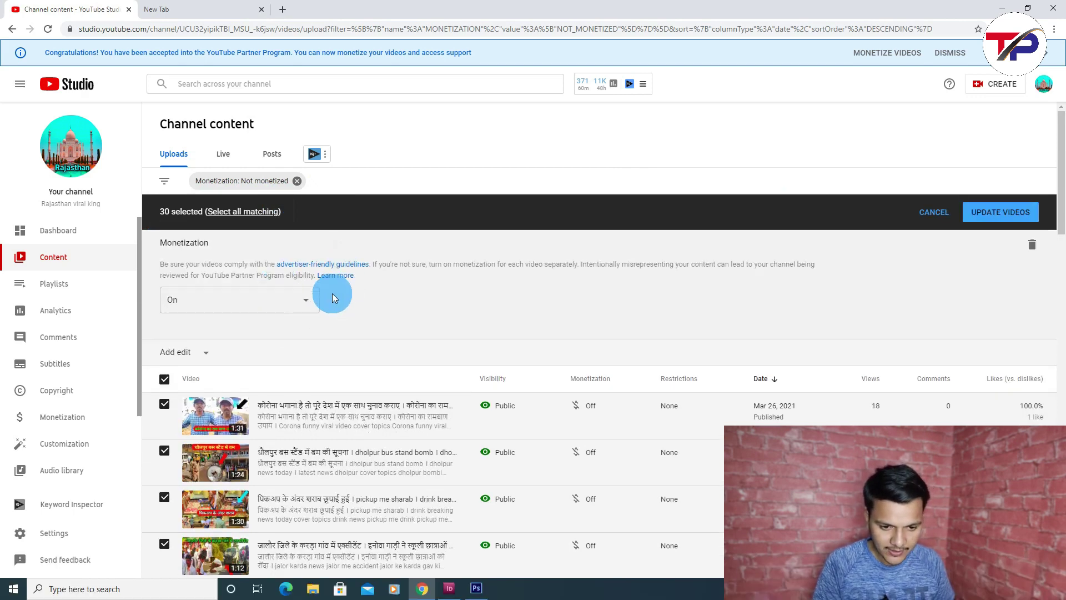
pyautogui.click(287, 305)
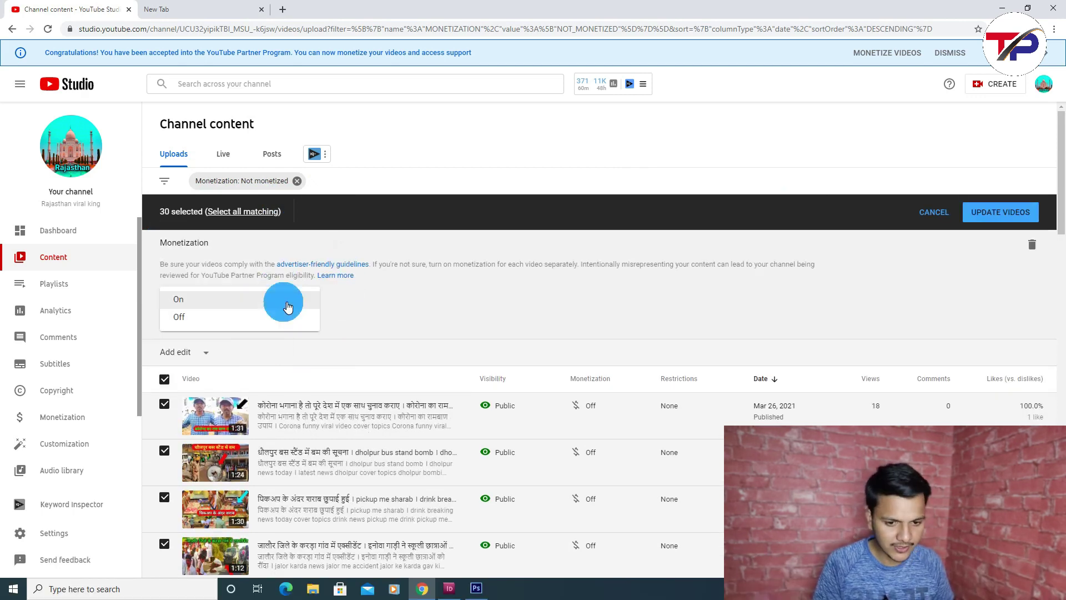
pyautogui.click(288, 302)
pyautogui.click(999, 214)
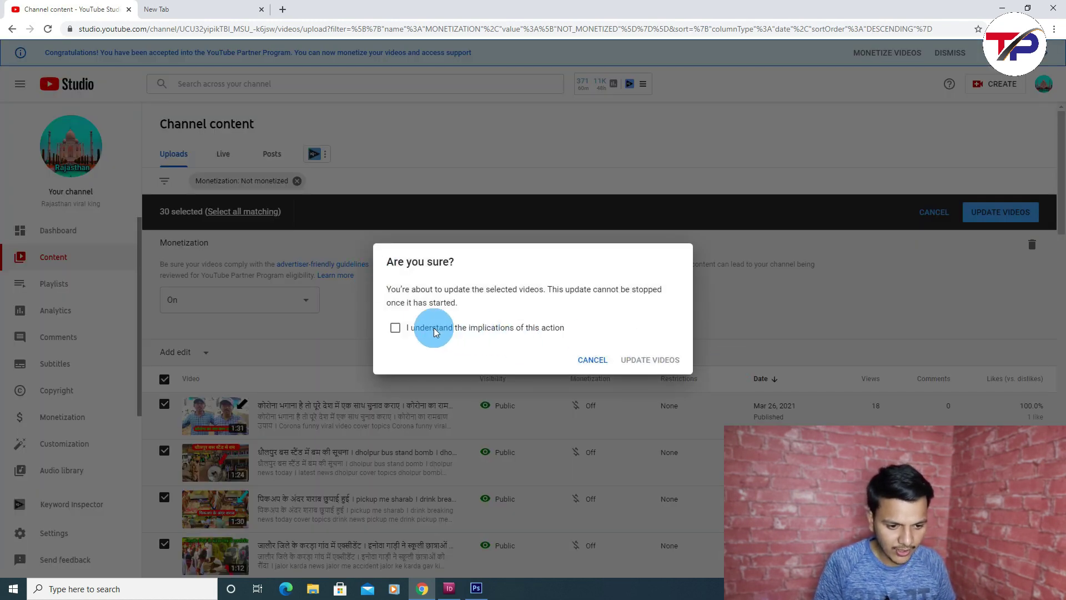
pyautogui.click(438, 332)
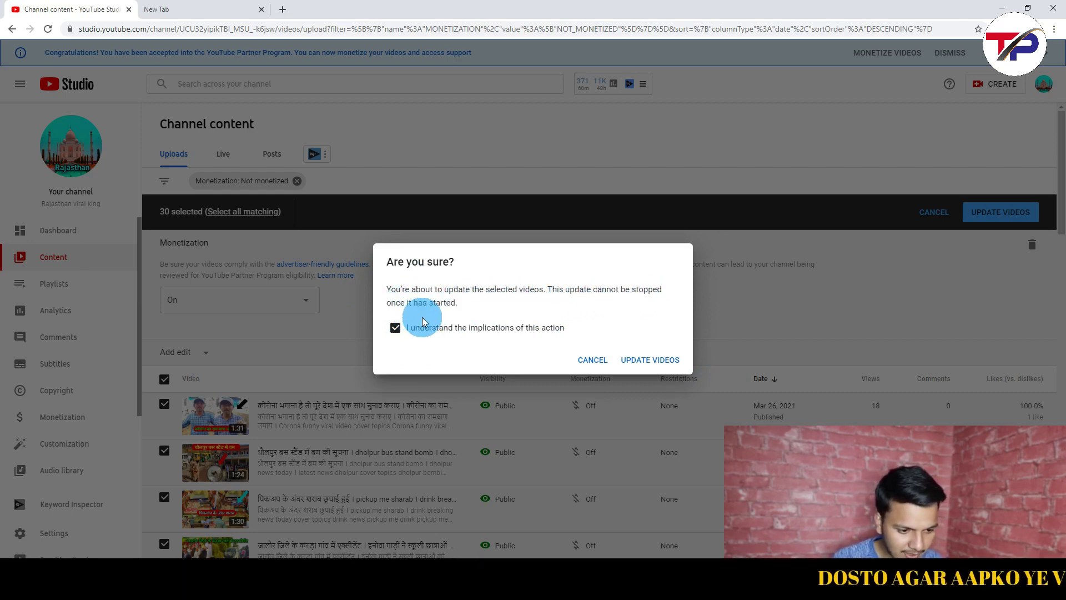
pyautogui.click(636, 360)
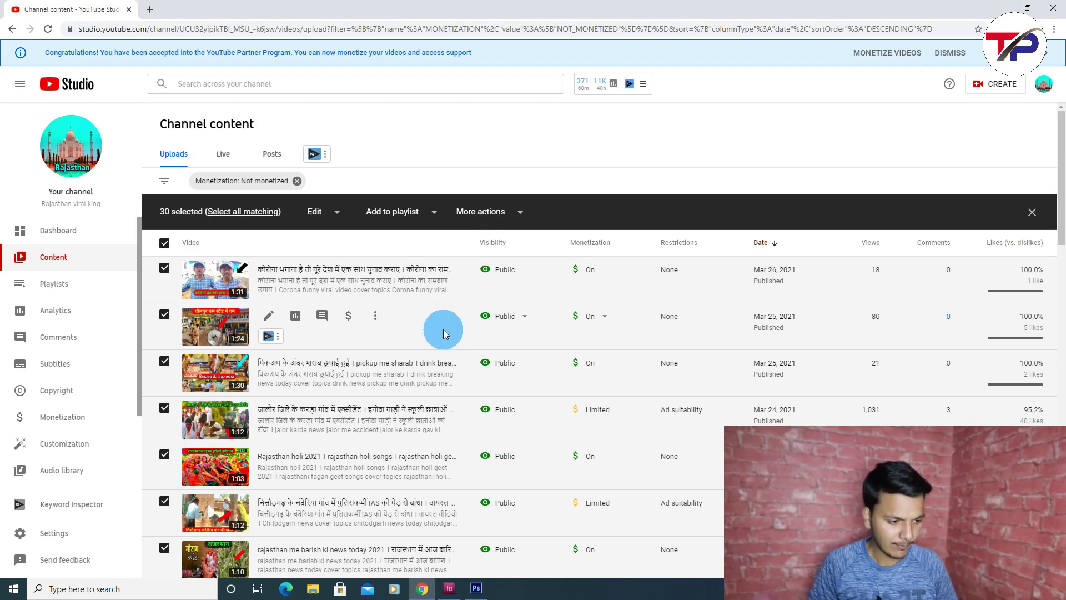
# Step: Examine the monetization status and ad suitability restriction details of the videos marked Limited in the updated list
pyautogui.scroll(-2, 465, 346)
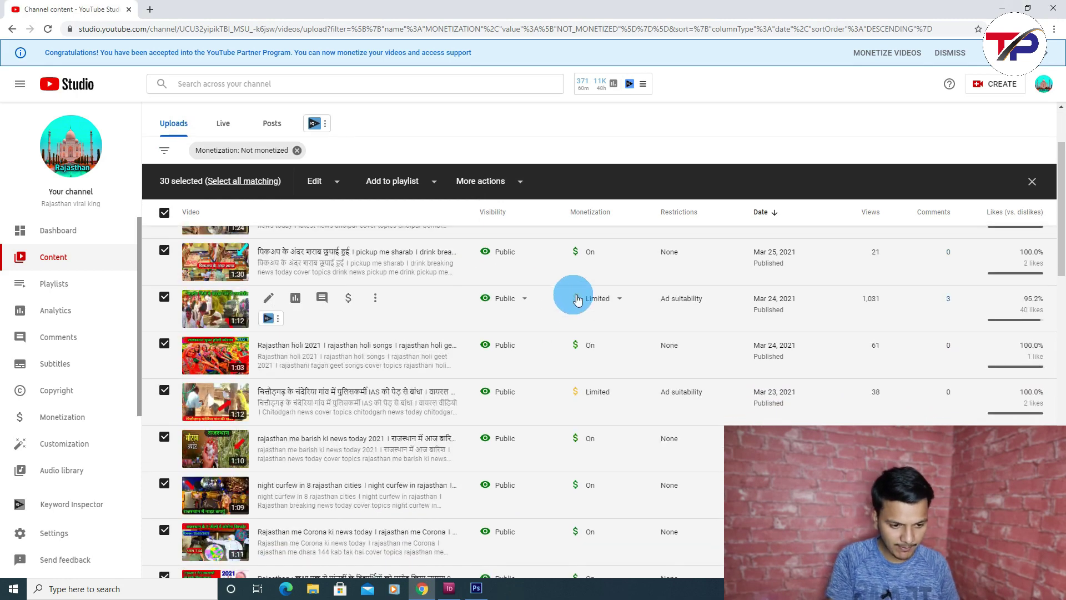
pyautogui.moveTo(578, 298)
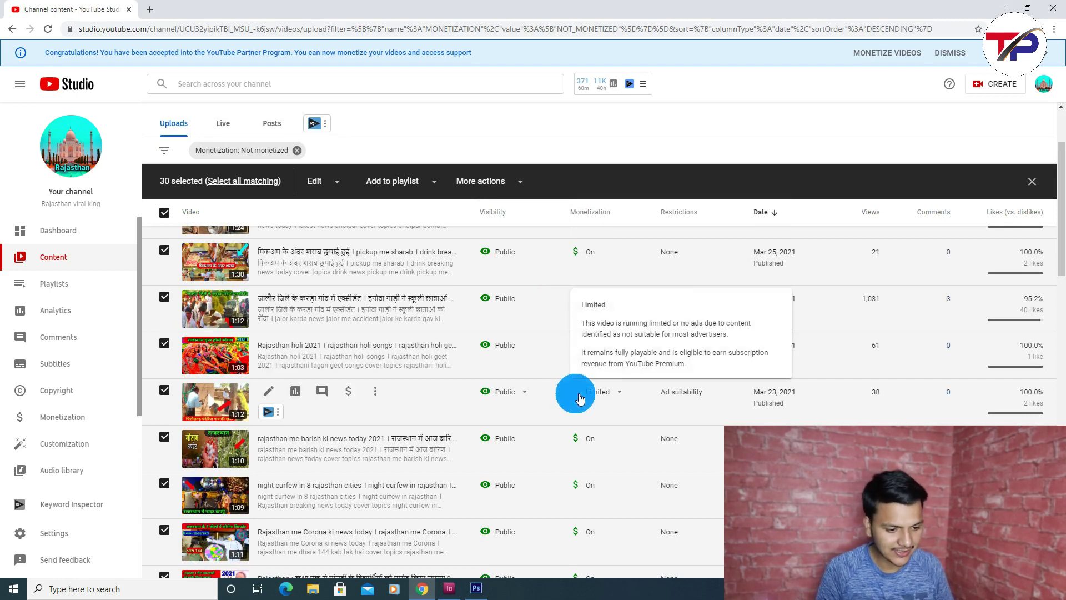
pyautogui.click(618, 392)
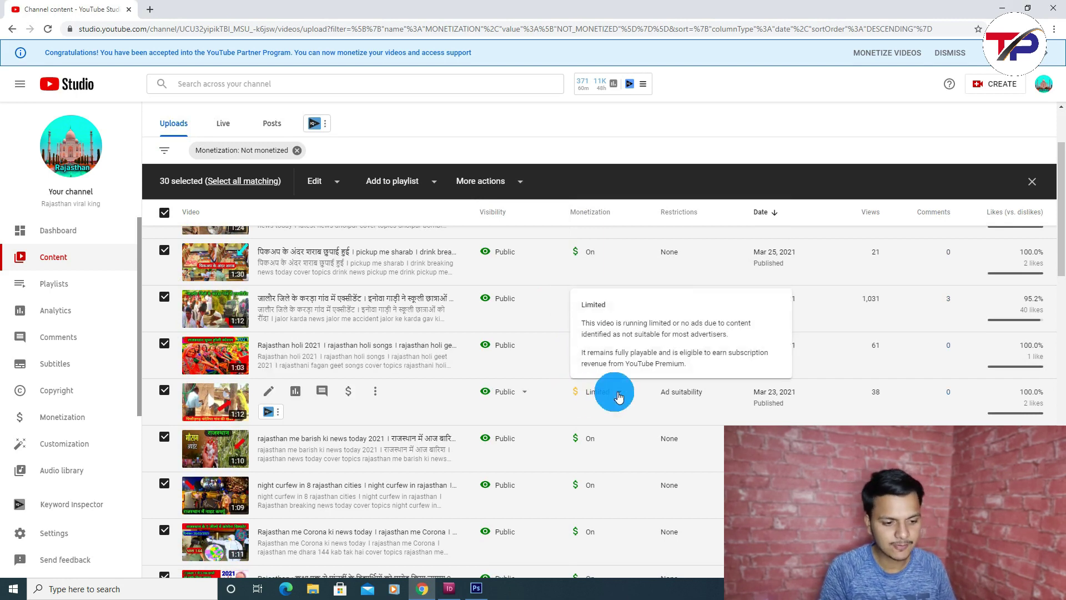
pyautogui.click(620, 394)
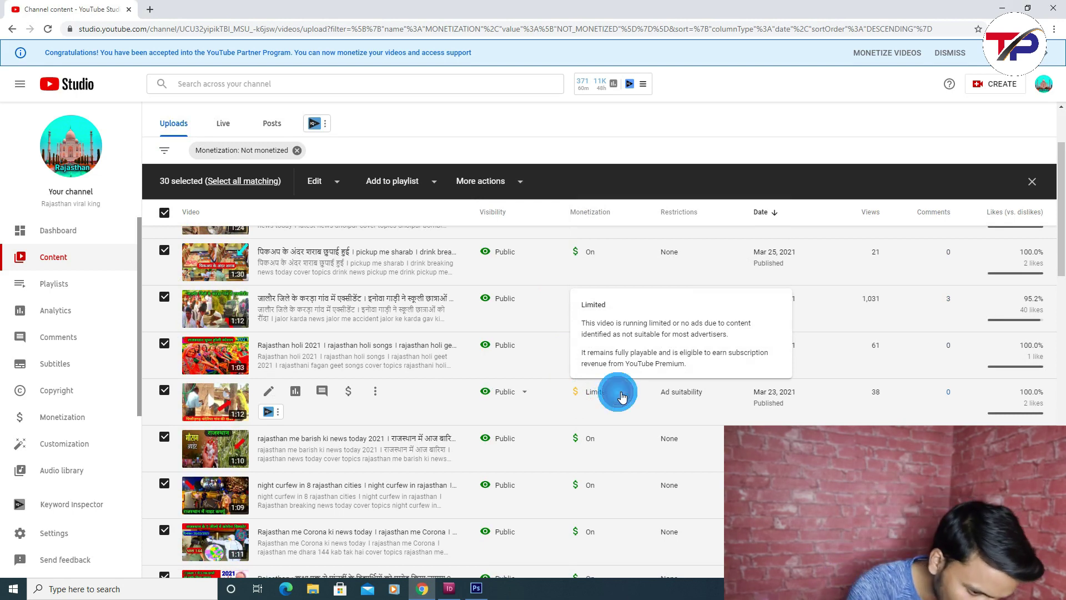
pyautogui.click(632, 372)
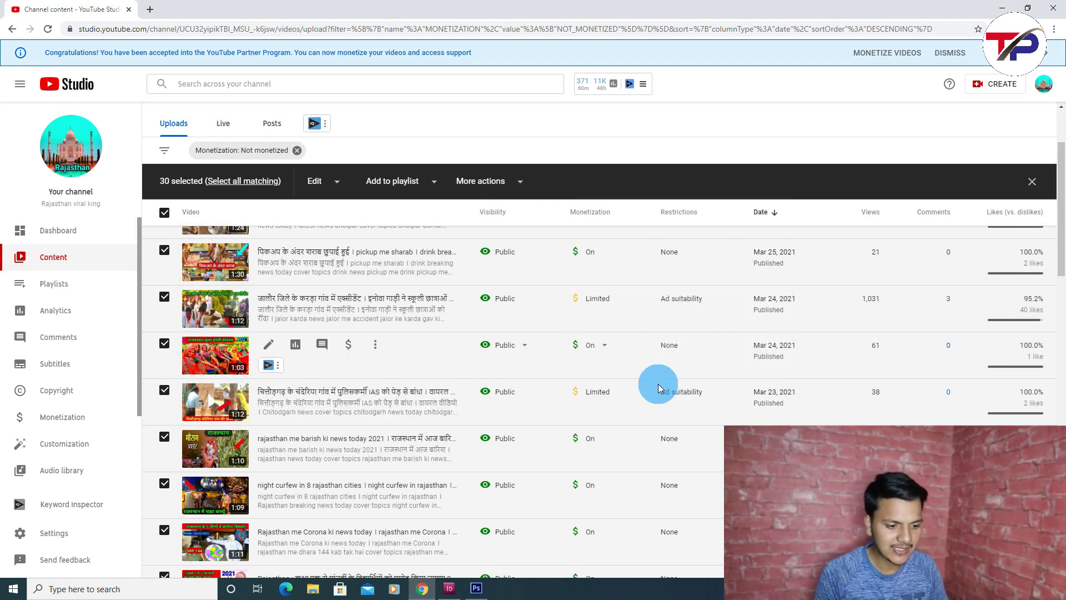
pyautogui.click(682, 397)
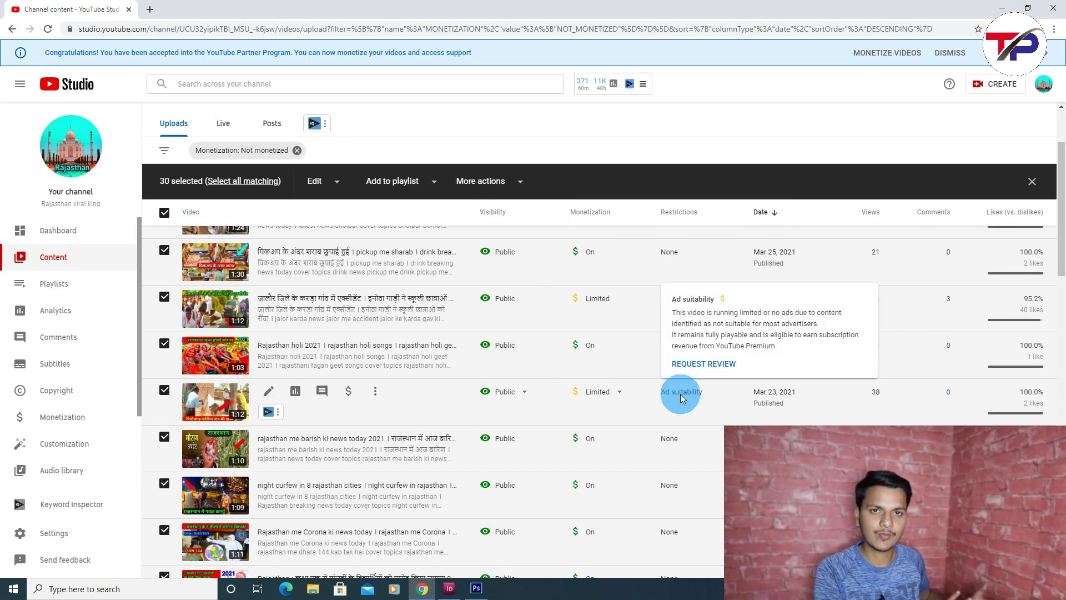
pyautogui.click(682, 398)
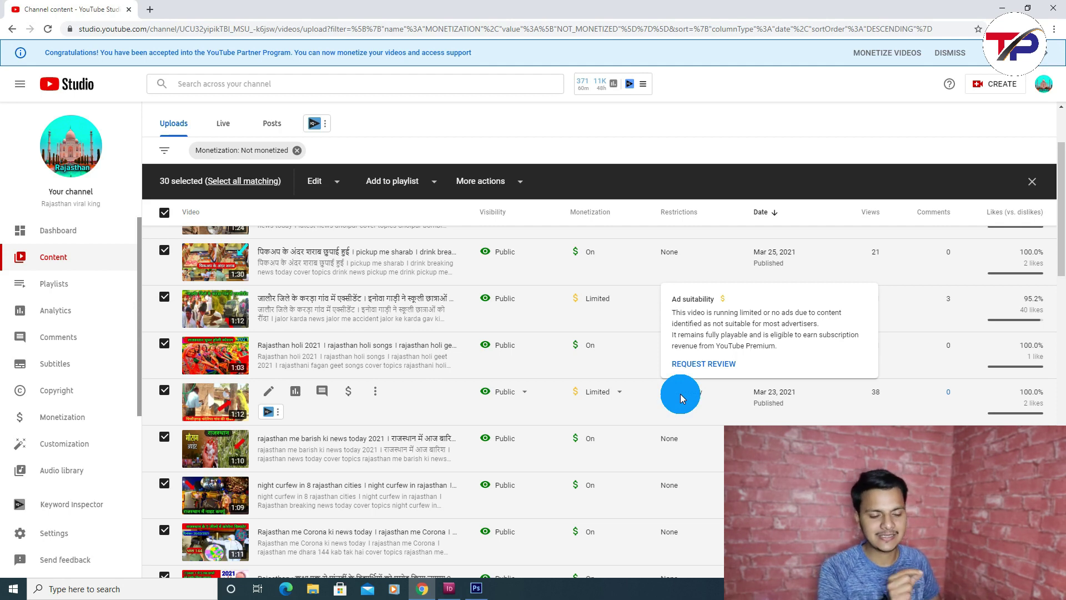
pyautogui.click(682, 397)
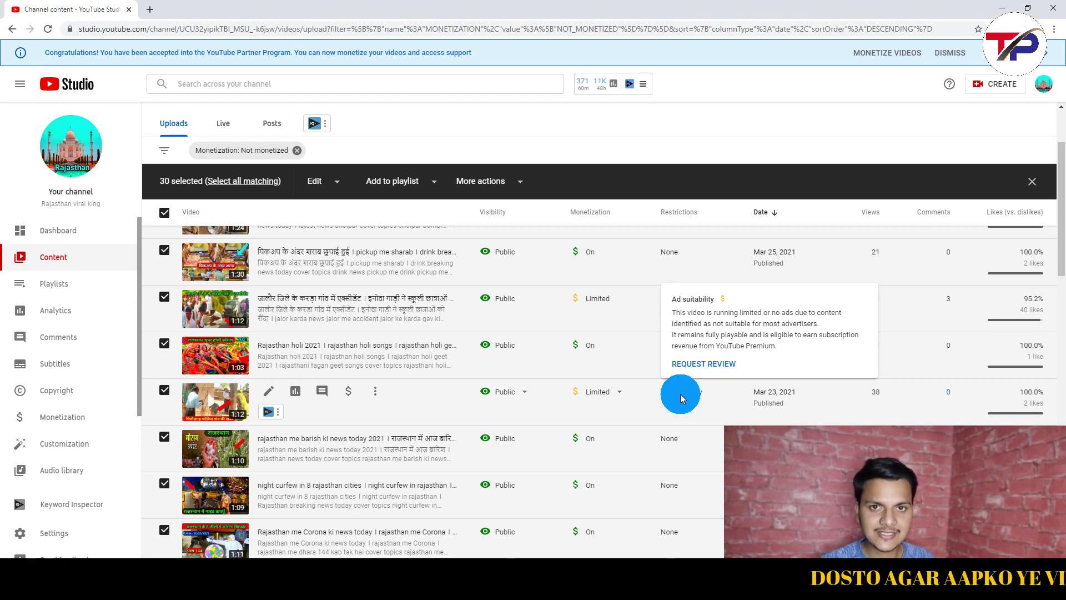
pyautogui.click(682, 398)
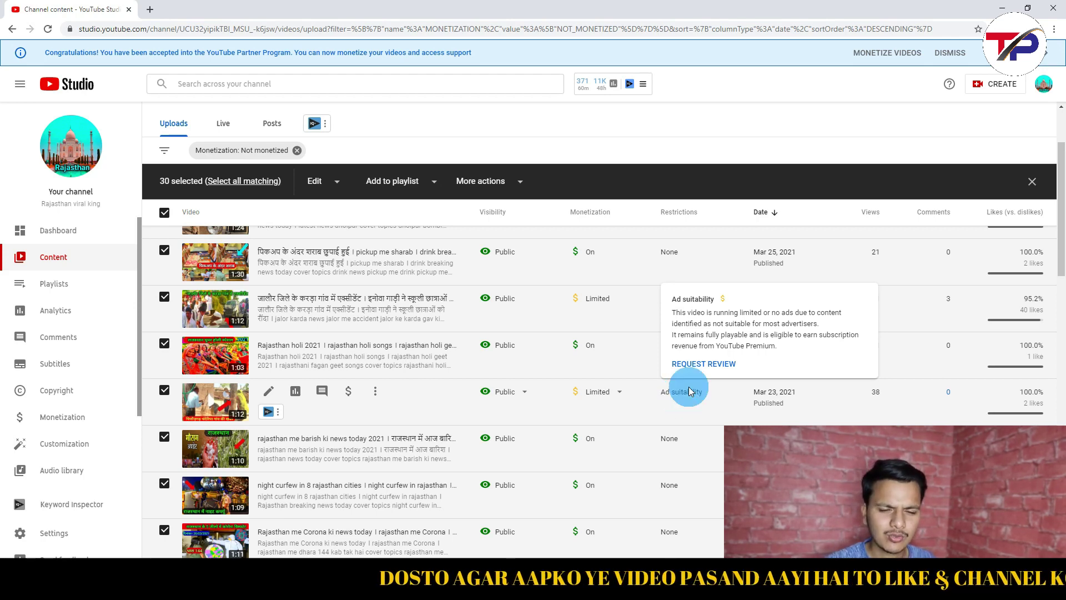
pyautogui.click(727, 370)
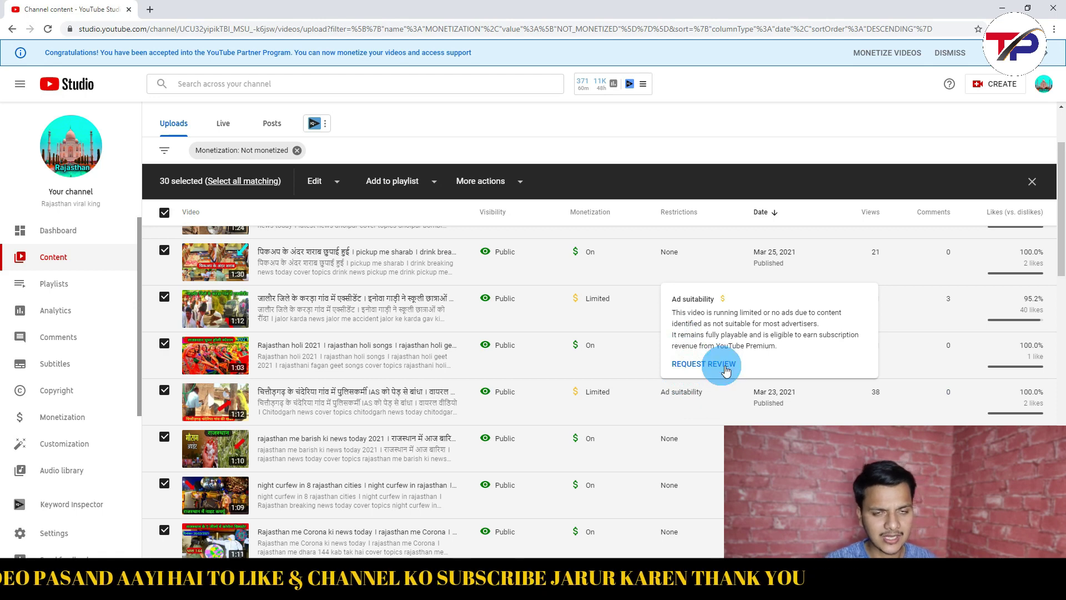
pyautogui.scroll(-3, 687, 424)
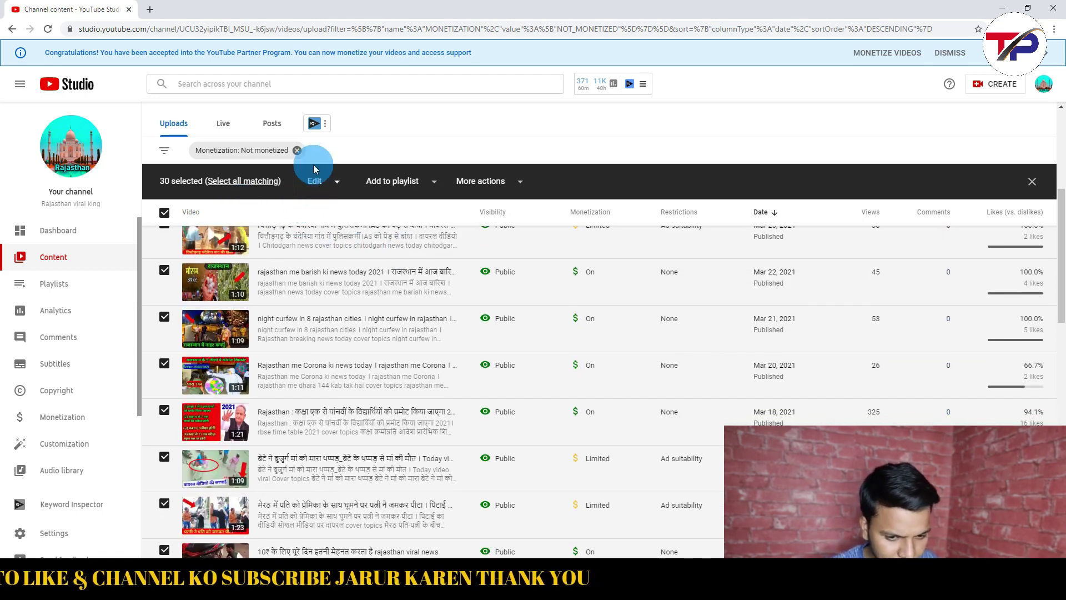
# Step: Clear the existing monetization filter and reapply it as Not monetized to list the remaining unmonetized uploads
pyautogui.click(310, 160)
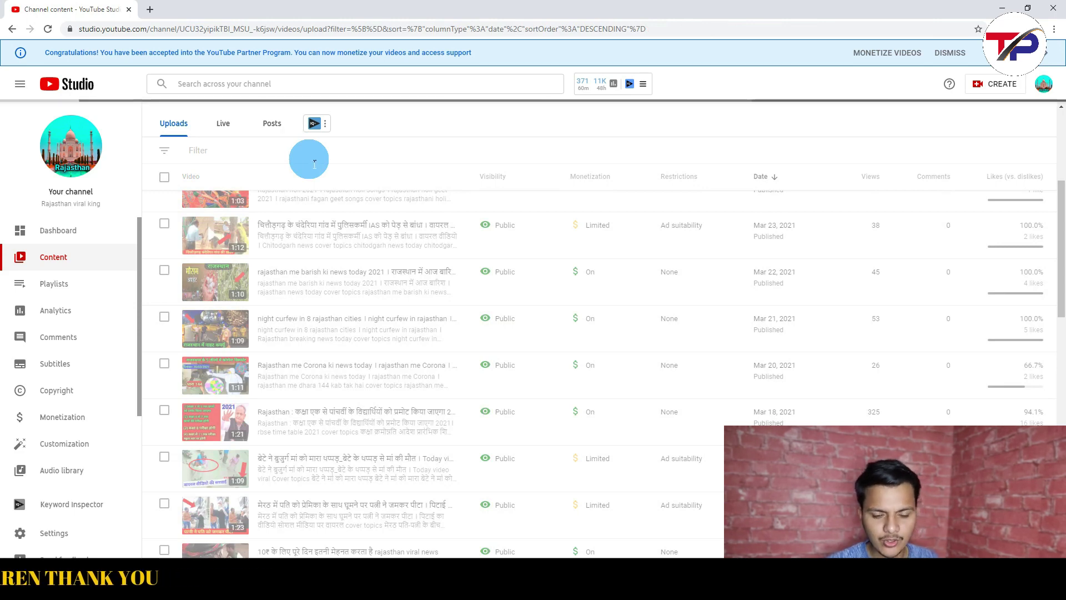
pyautogui.click(313, 149)
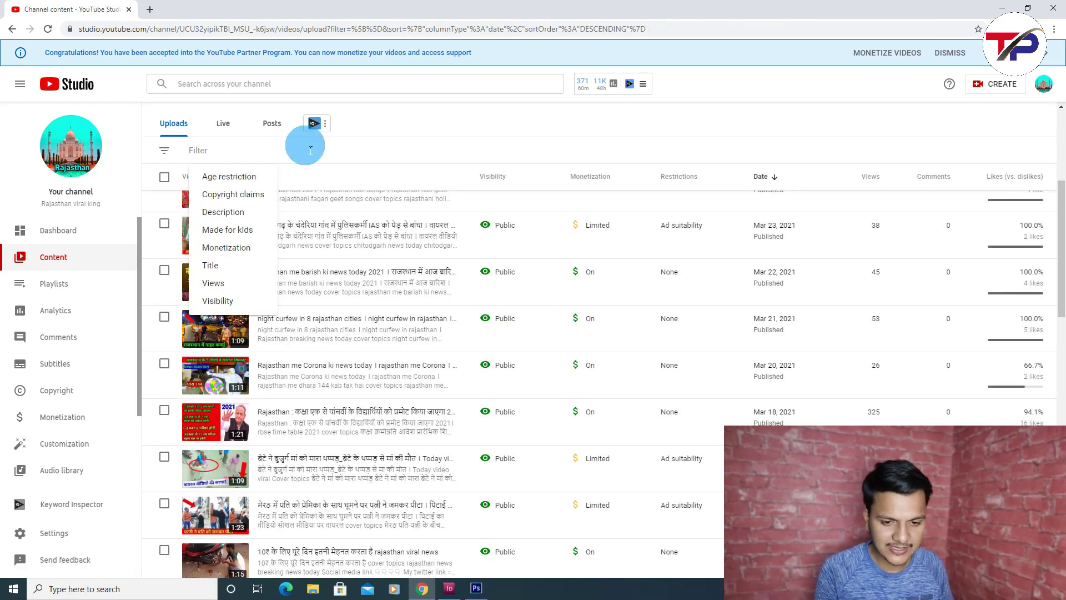
pyautogui.click(235, 248)
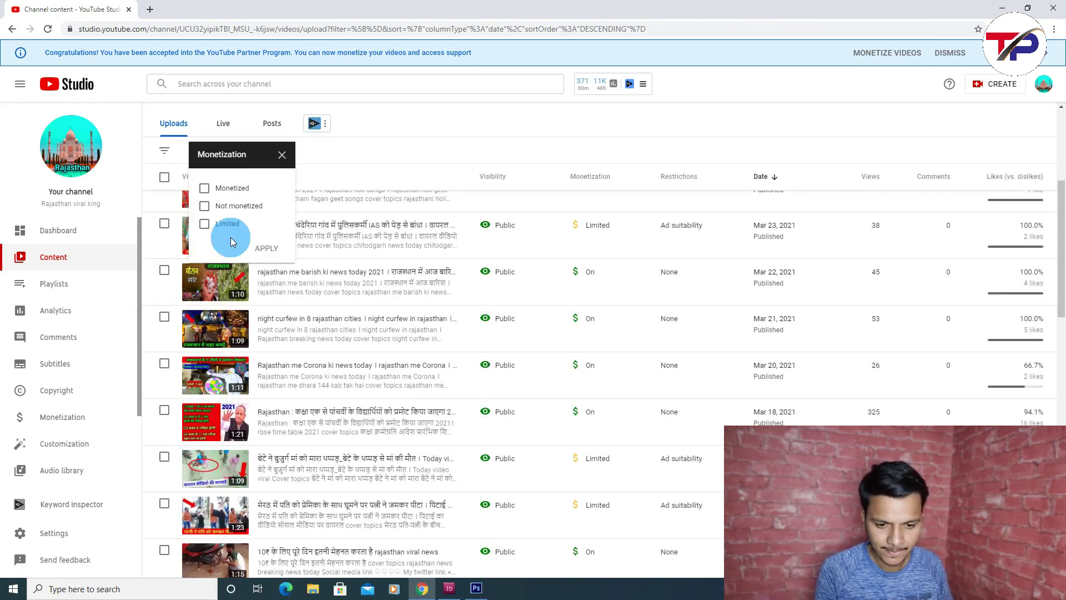
pyautogui.click(222, 206)
pyautogui.click(264, 249)
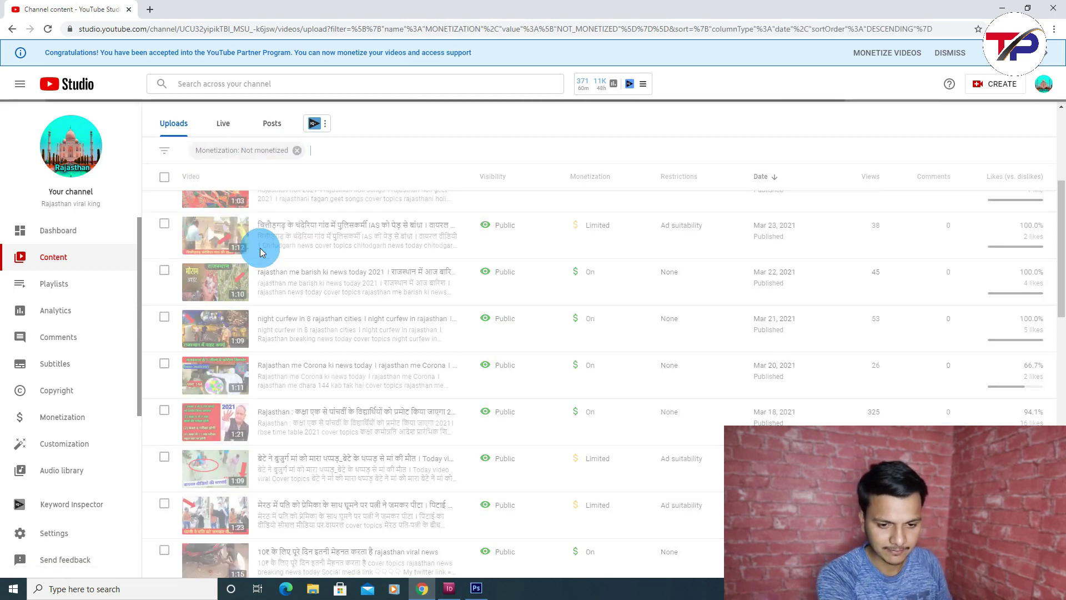
# Step: Select the next batch of unmonetized videos on the page and bulk-update their monetization to On, confirming the change
pyautogui.click(164, 176)
pyautogui.click(337, 187)
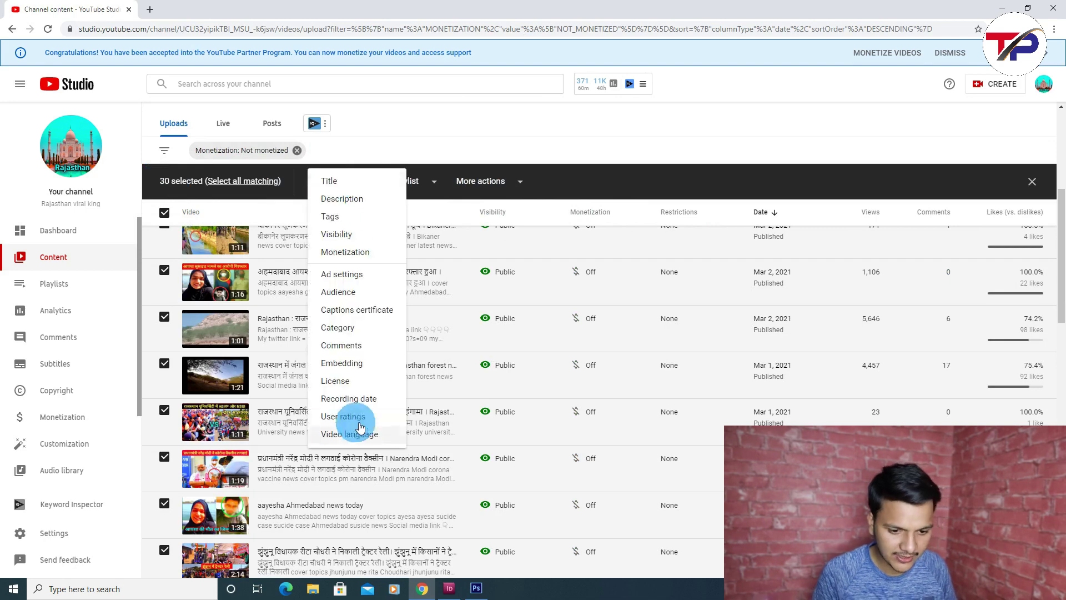
pyautogui.click(334, 253)
pyautogui.click(1000, 182)
pyautogui.click(396, 328)
pyautogui.click(645, 361)
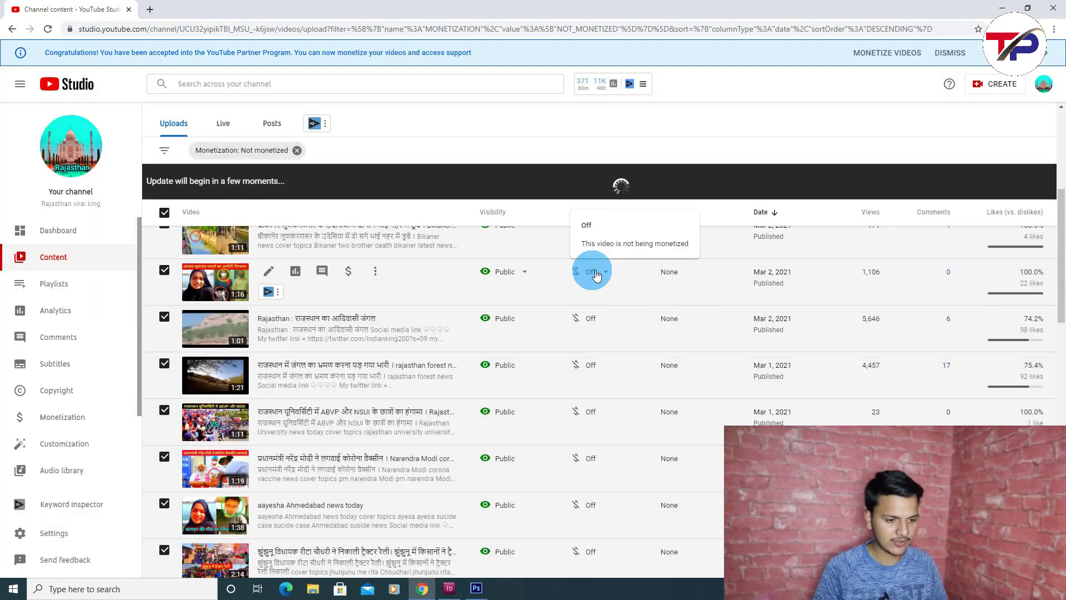